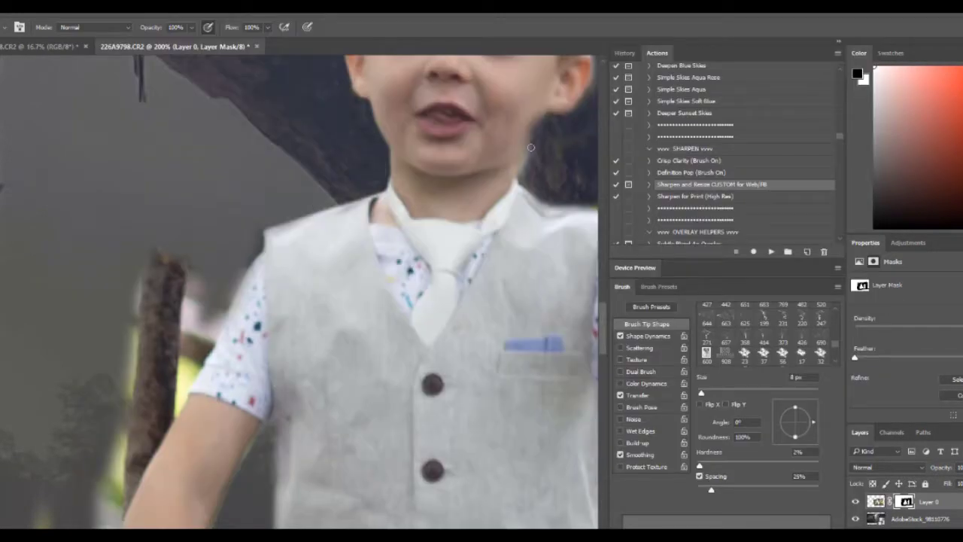
- Mask out the green background above the boy's raised hand on Layer 0
{"action": "scroll", "coordinate": [531, 147], "scroll_direction": "right", "scroll_amount": 5}
{"action": "left_click_drag", "start_coordinate": [556, 101], "coordinate": [526, 226]}
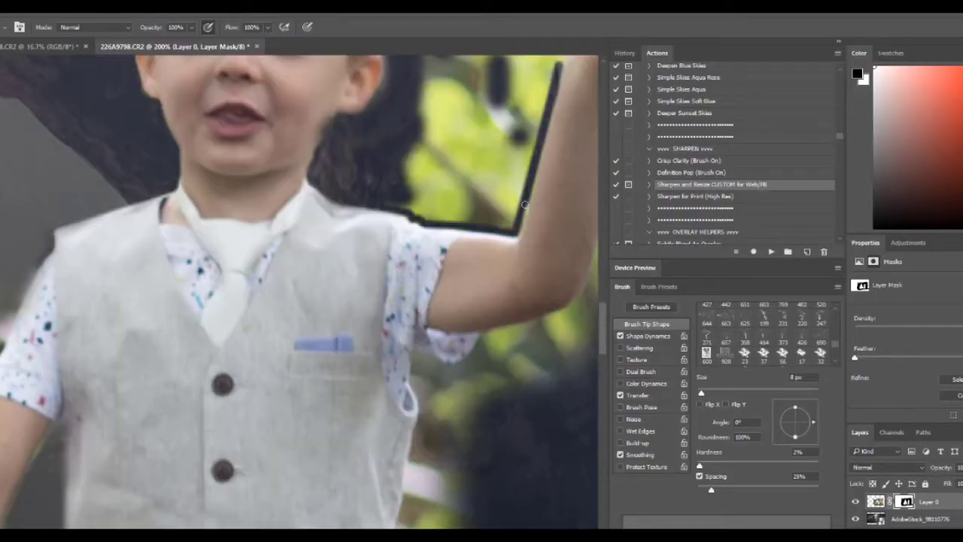
{"action": "scroll", "coordinate": [525, 226], "scroll_direction": "up", "scroll_amount": 3}
{"action": "mouse_move", "coordinate": [579, 180]}
{"action": "left_mouse_down"}
{"action": "mouse_move", "coordinate": [544, 161]}
{"action": "mouse_move", "coordinate": [455, 344]}
{"action": "mouse_move", "coordinate": [512, 226]}
{"action": "mouse_move", "coordinate": [550, 195]}
{"action": "left_mouse_up"}
{"action": "scroll", "coordinate": [549, 203], "scroll_direction": "right", "scroll_amount": 5}
{"action": "left_click_drag", "start_coordinate": [452, 120], "coordinate": [366, 97]}
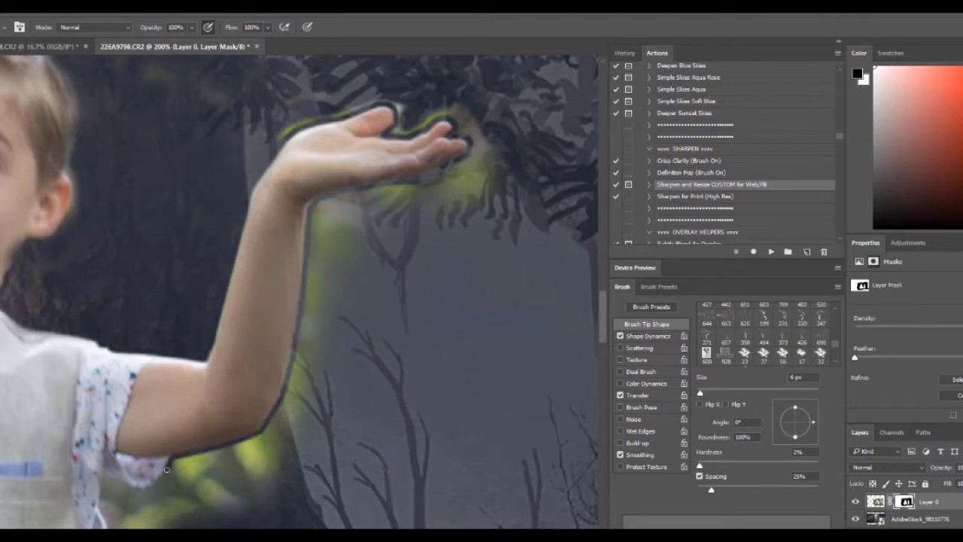
- Hide leftover background and hair along the shirt edge and shoulder with a smaller brush
{"action": "scroll", "coordinate": [301, 301], "scroll_direction": "down", "scroll_amount": 5}
{"action": "left_click_drag", "start_coordinate": [82, 249], "coordinate": [98, 435]}
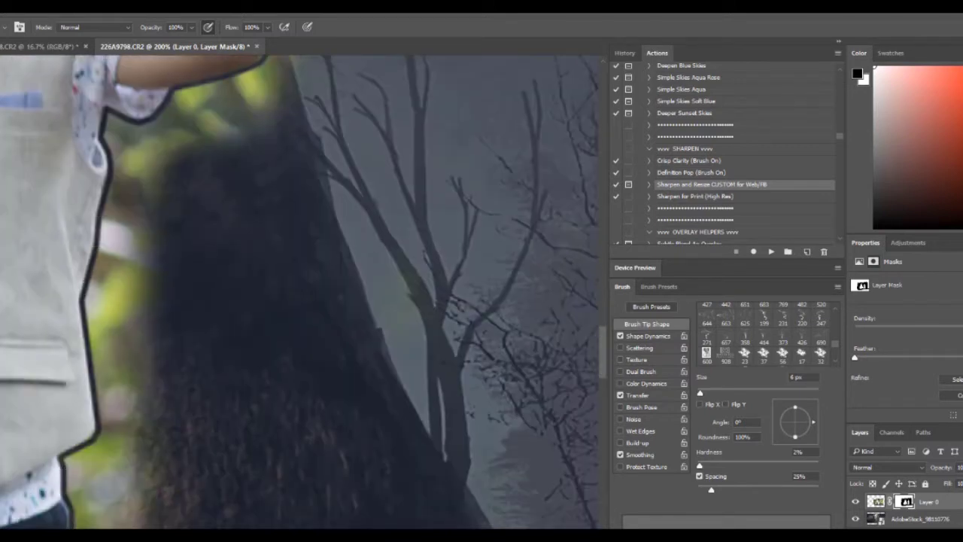
{"action": "left_click_drag", "start_coordinate": [79, 527], "coordinate": [124, 165]}
{"action": "mouse_move", "coordinate": [279, 90]}
{"action": "left_mouse_down"}
{"action": "mouse_move", "coordinate": [166, 150]}
{"action": "mouse_move", "coordinate": [97, 309]}
{"action": "mouse_move", "coordinate": [113, 444]}
{"action": "left_mouse_up"}
{"action": "key", "text": "bracketleft"}
{"action": "key", "text": "bracketleft"}
{"action": "left_click_drag", "start_coordinate": [68, 474], "coordinate": [271, 68]}
{"action": "scroll", "coordinate": [255, 76], "scroll_direction": "up", "scroll_amount": 5}
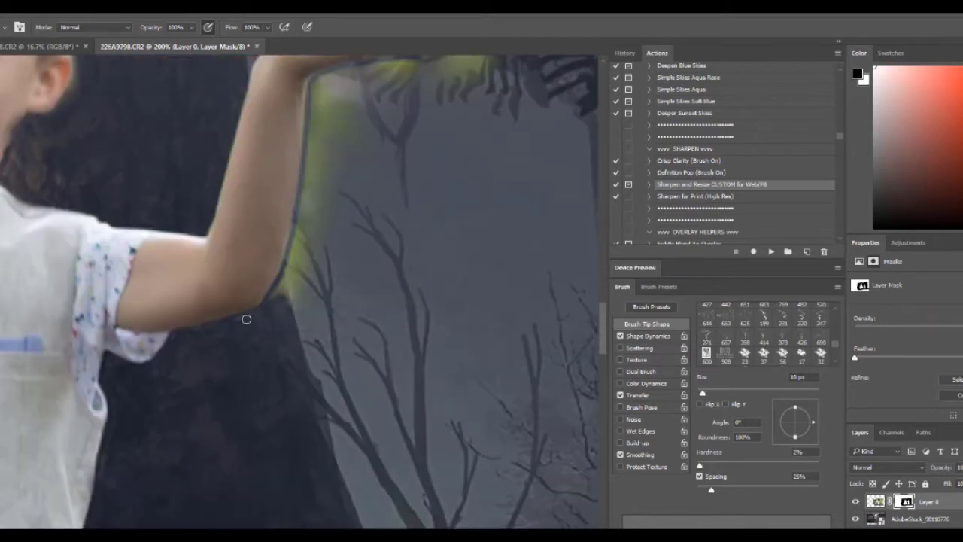
{"action": "mouse_move", "coordinate": [286, 301]}
{"action": "left_mouse_down"}
{"action": "mouse_move", "coordinate": [334, 119]}
{"action": "mouse_move", "coordinate": [307, 149]}
{"action": "left_mouse_up"}
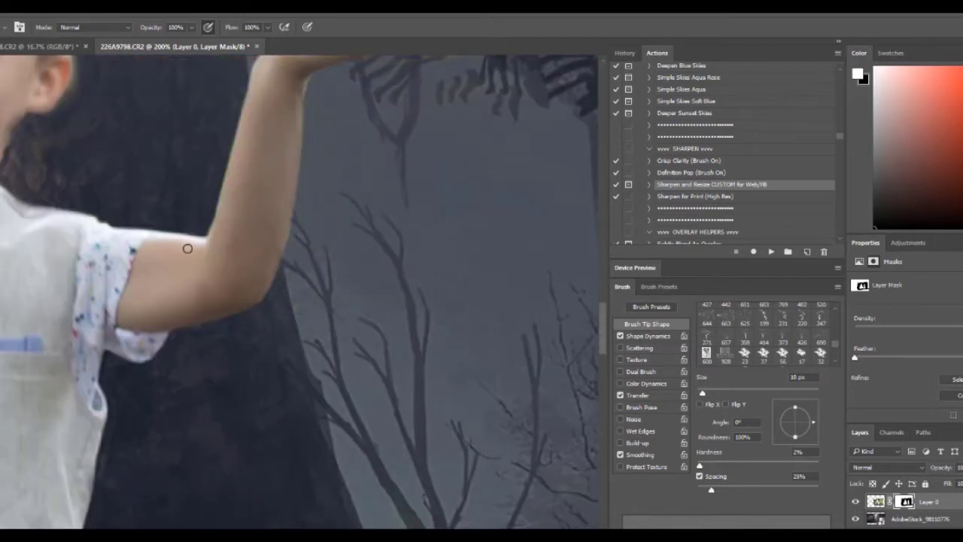
- Paint out the green fringe above and along the raised fingertips
{"action": "scroll", "coordinate": [293, 174], "scroll_direction": "up", "scroll_amount": 5}
{"action": "scroll", "coordinate": [263, 353], "scroll_direction": "down", "scroll_amount": 1}
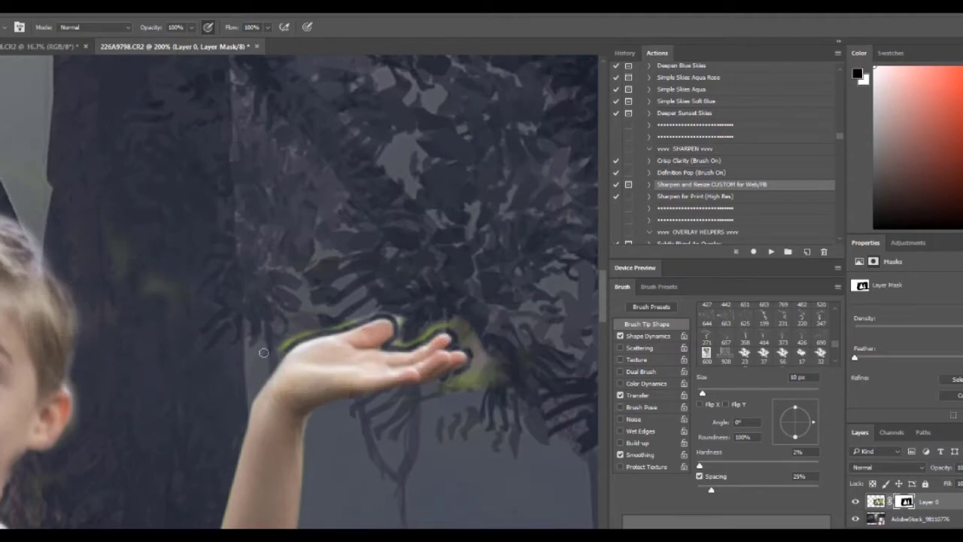
{"action": "scroll", "coordinate": [246, 390], "scroll_direction": "left", "scroll_amount": 2}
{"action": "left_click_drag", "start_coordinate": [538, 362], "coordinate": [449, 340]}
{"action": "scroll", "coordinate": [486, 341], "scroll_direction": "up", "scroll_amount": 5}
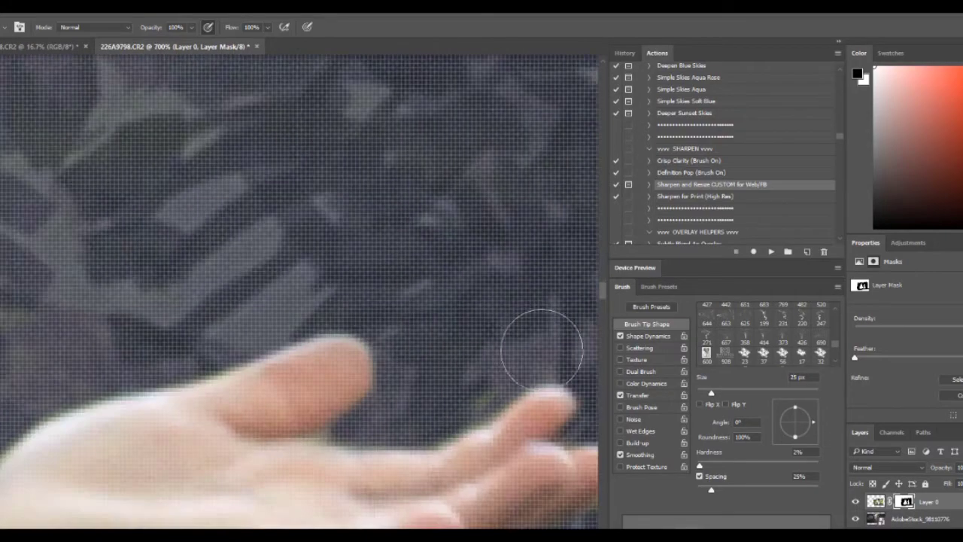
{"action": "left_click_drag", "start_coordinate": [537, 349], "coordinate": [386, 439]}
{"action": "scroll", "coordinate": [301, 466], "scroll_direction": "down", "scroll_amount": 3}
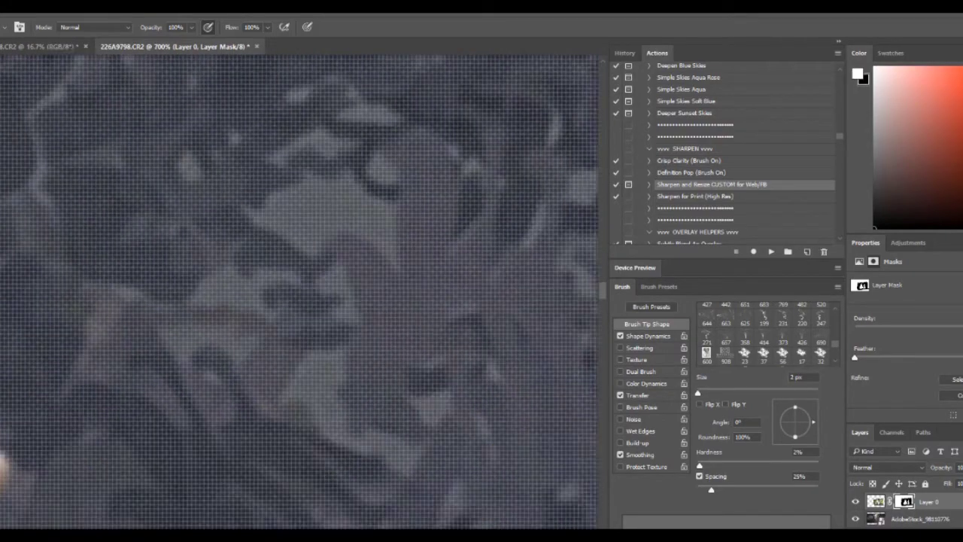
{"action": "scroll", "coordinate": [301, 467], "scroll_direction": "down", "scroll_amount": 2}
{"action": "scroll", "coordinate": [301, 466], "scroll_direction": "down", "scroll_amount": 3}
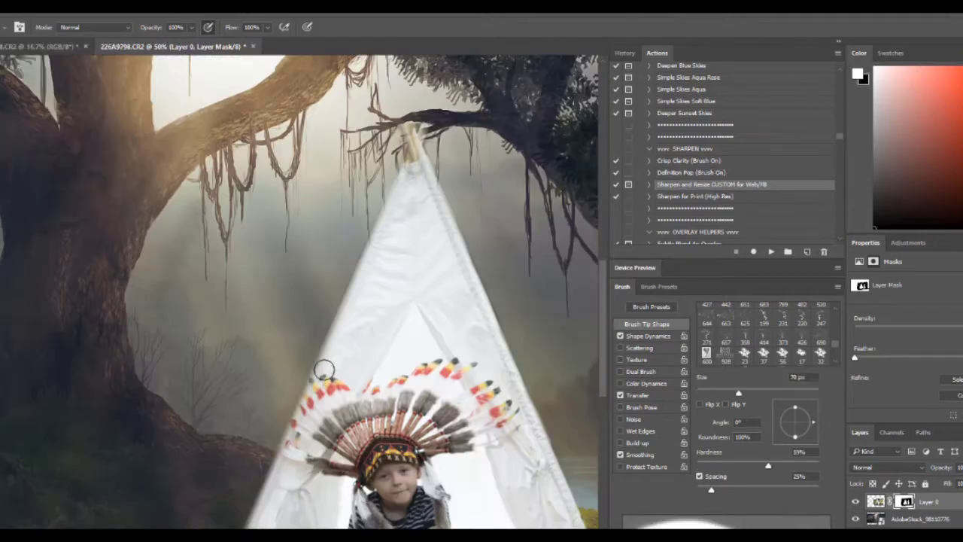
- Hide the yellow fringe along the arm and restore the vest's left edge in the mask
{"action": "key", "text": "x"}
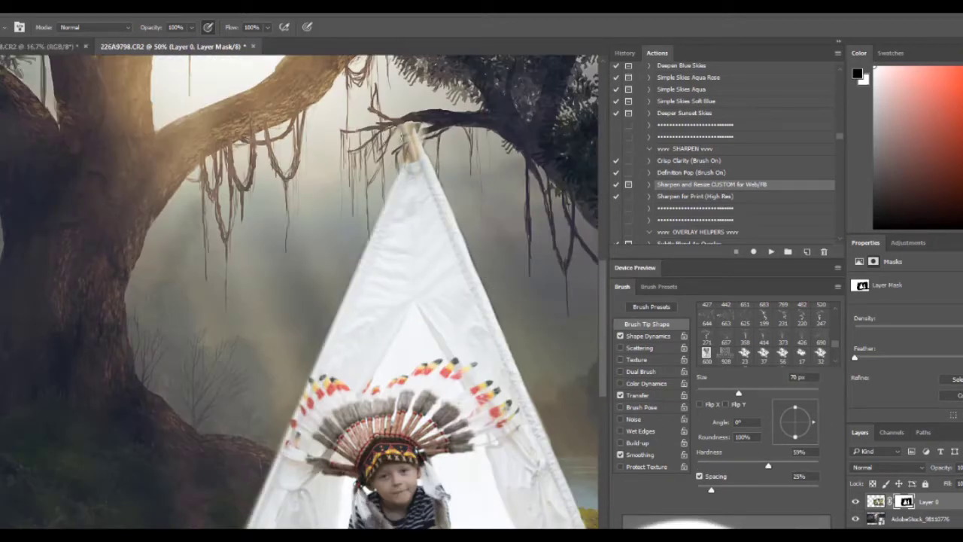
{"action": "scroll", "coordinate": [413, 140], "scroll_direction": "right", "scroll_amount": 10}
{"action": "key", "text": "x"}
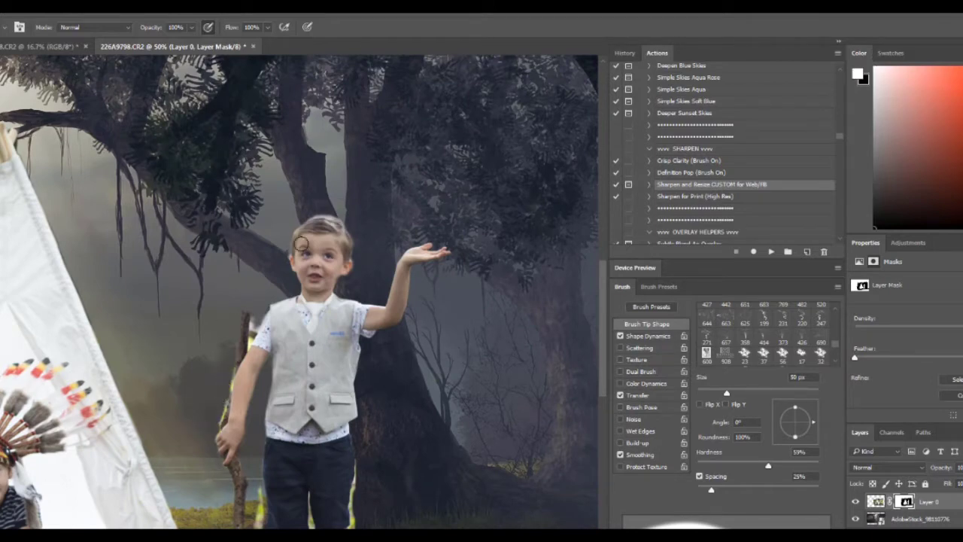
{"action": "scroll", "coordinate": [301, 243], "scroll_direction": "up", "scroll_amount": 5}
{"action": "left_click_drag", "start_coordinate": [110, 460], "coordinate": [170, 307]}
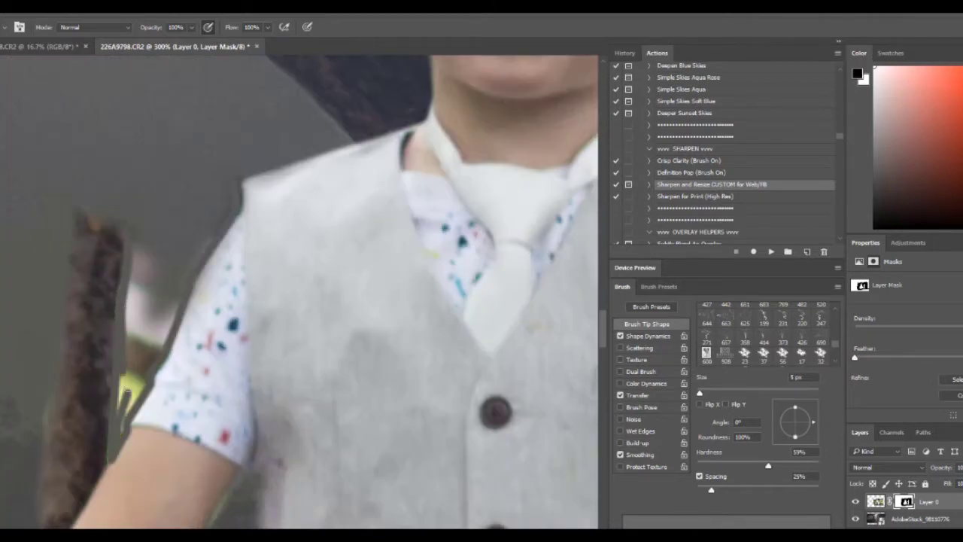
{"action": "key", "text": "bracketright"}
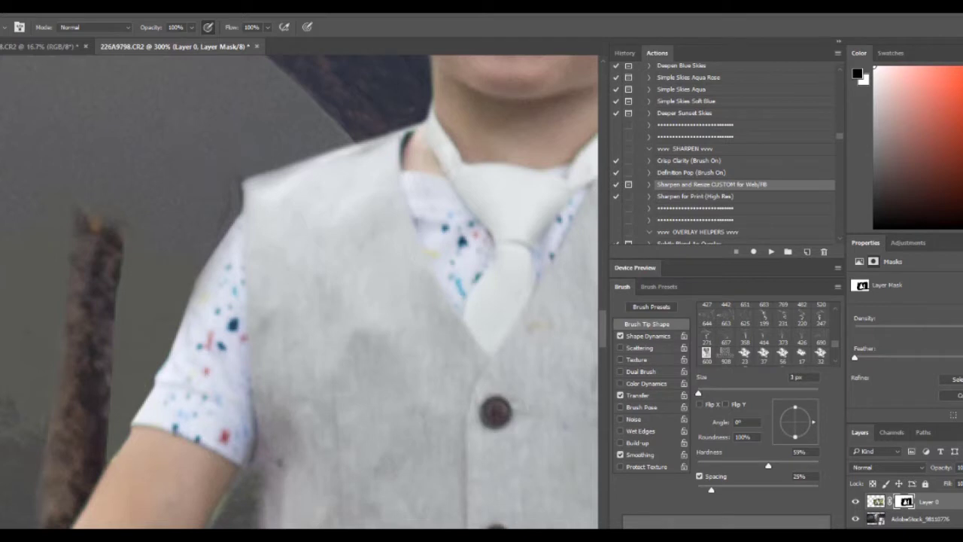
{"action": "key", "text": "bracketright"}
{"action": "key", "text": "bracketright"}
{"action": "key", "text": "bracketright"}
{"action": "scroll", "coordinate": [179, 170], "scroll_direction": "down", "scroll_amount": 5}
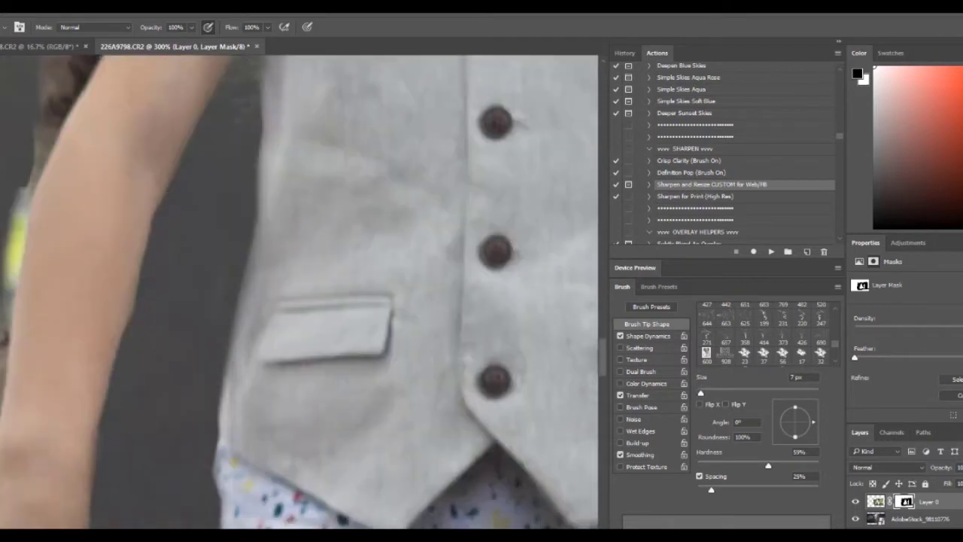
{"action": "scroll", "coordinate": [237, 327], "scroll_direction": "left", "scroll_amount": 3}
{"action": "key", "text": "x"}
{"action": "left_click_drag", "start_coordinate": [289, 388], "coordinate": [330, 158]}
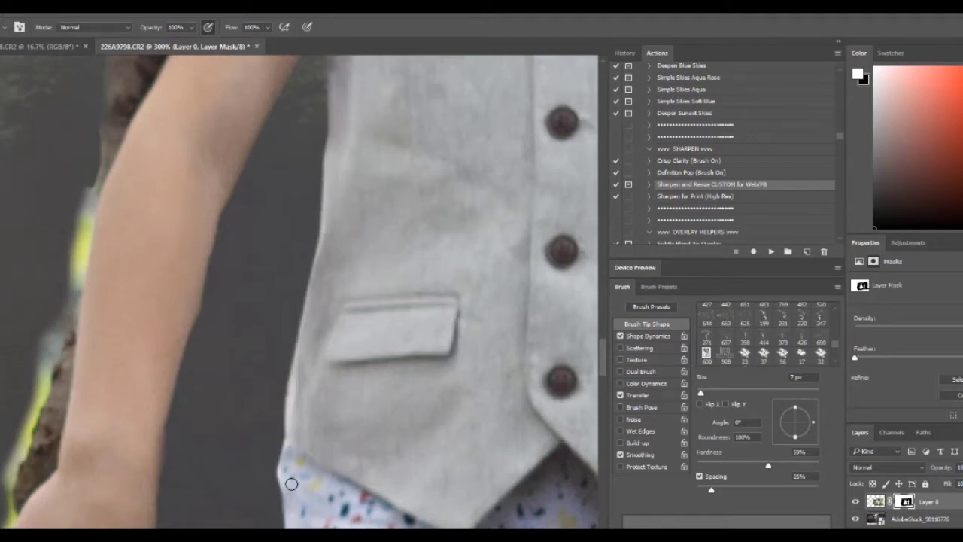
{"action": "key", "text": "x"}
{"action": "left_click_drag", "start_coordinate": [292, 483], "coordinate": [212, 267]}
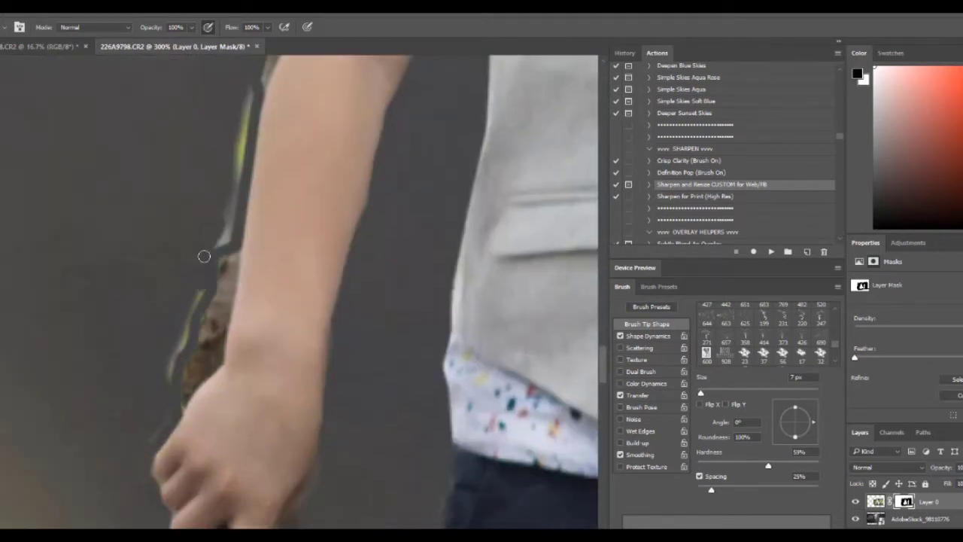
- Mask the background right of the stick and beside the leg with a 20–25 px brush
{"action": "scroll", "coordinate": [225, 220], "scroll_direction": "down", "scroll_amount": 5}
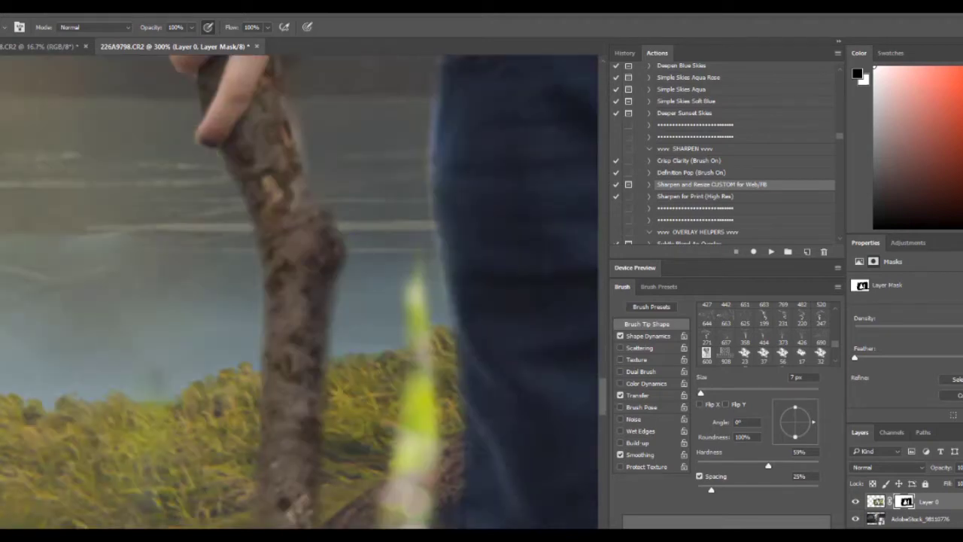
{"action": "scroll", "coordinate": [301, 294], "scroll_direction": "down", "scroll_amount": 5}
{"action": "key", "text": "bracketright"}
{"action": "key", "text": "bracketright"}
{"action": "key", "text": "bracketright"}
{"action": "left_click_drag", "start_coordinate": [399, 150], "coordinate": [421, 481]}
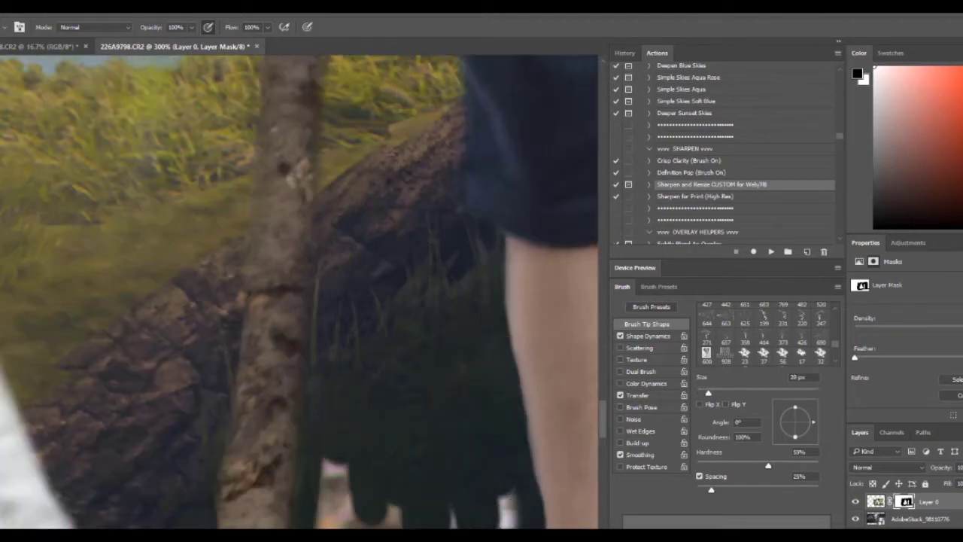
{"action": "scroll", "coordinate": [301, 294], "scroll_direction": "down", "scroll_amount": 3}
{"action": "left_click_drag", "start_coordinate": [516, 376], "coordinate": [181, 338]}
{"action": "scroll", "coordinate": [180, 338], "scroll_direction": "down", "scroll_amount": 3}
{"action": "left_click_drag", "start_coordinate": [402, 400], "coordinate": [410, 90]}
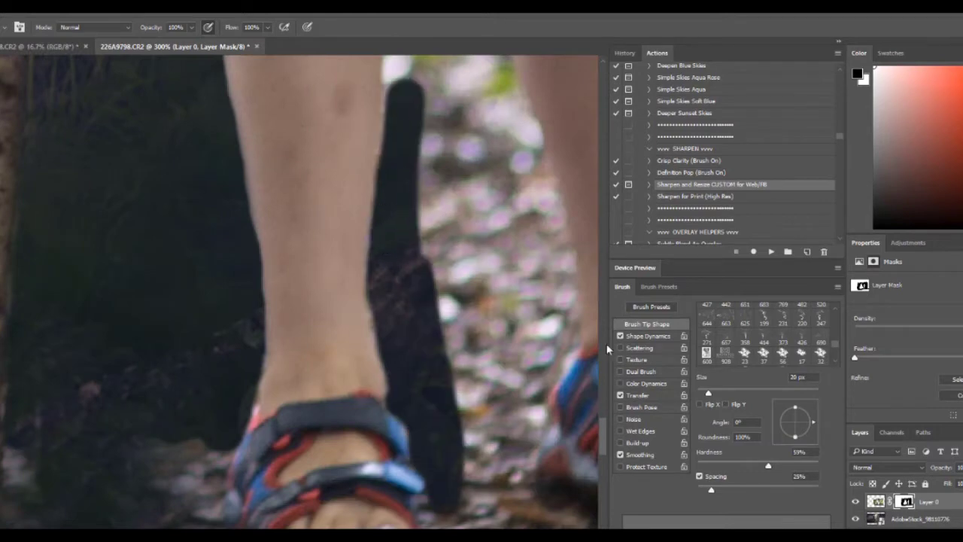
{"action": "scroll", "coordinate": [451, 301], "scroll_direction": "up", "scroll_amount": 3}
{"action": "key", "text": "bracketright"}
{"action": "left_click_drag", "start_coordinate": [425, 203], "coordinate": [504, 286]}
{"action": "left_click_drag", "start_coordinate": [383, 329], "coordinate": [387, 429]}
{"action": "mouse_move", "coordinate": [392, 275]}
{"action": "left_mouse_down"}
{"action": "mouse_move", "coordinate": [530, 521]}
{"action": "mouse_move", "coordinate": [444, 279]}
{"action": "left_mouse_up"}
- Clean leftover background and white edges along the stick and near the sandals
{"action": "key", "text": "bracketleft"}
{"action": "key", "text": "bracketleft"}
{"action": "key", "text": "bracketleft"}
{"action": "left_click_drag", "start_coordinate": [429, 96], "coordinate": [438, 147]}
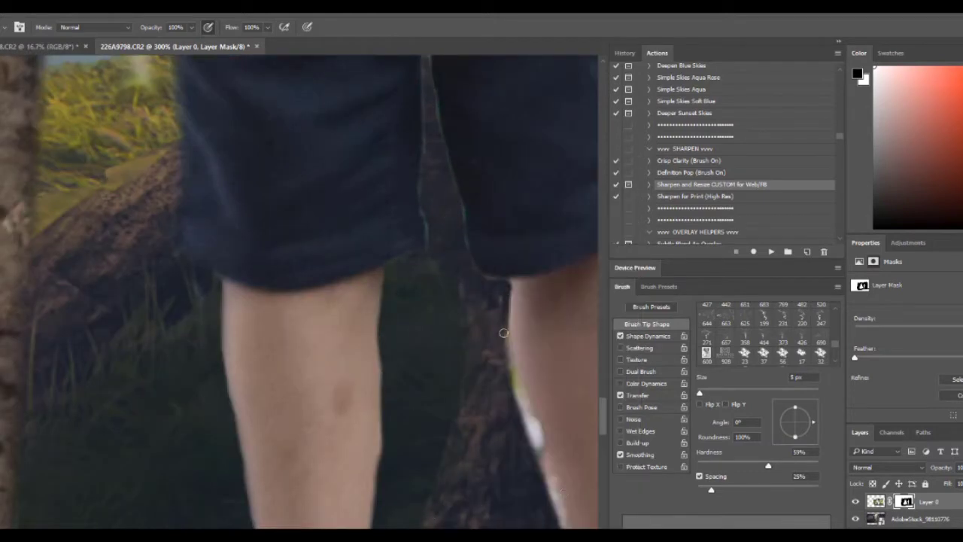
{"action": "left_click_drag", "start_coordinate": [509, 377], "coordinate": [560, 527]}
{"action": "key", "text": "bracketleft"}
{"action": "key", "text": "bracketleft"}
{"action": "scroll", "coordinate": [561, 526], "scroll_direction": "up", "scroll_amount": 5}
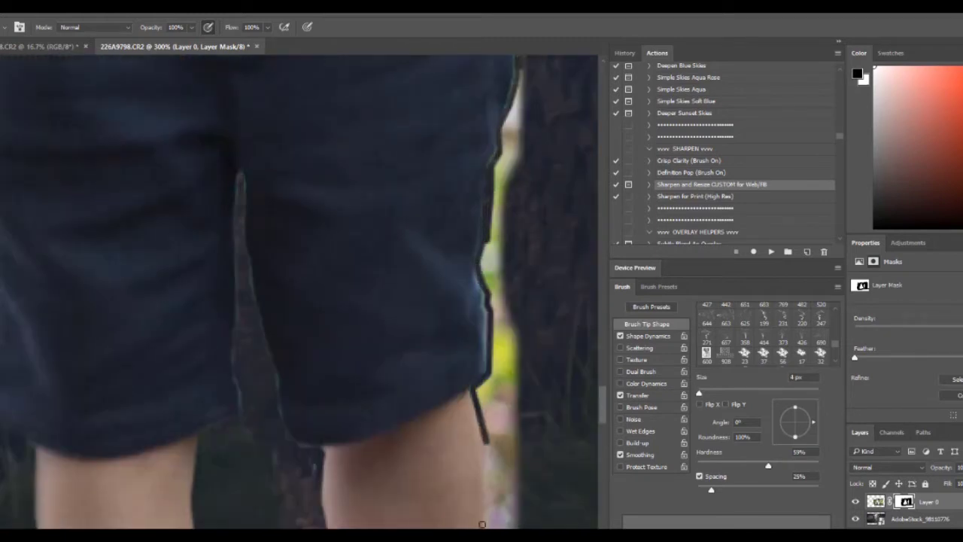
{"action": "left_click_drag", "start_coordinate": [519, 72], "coordinate": [488, 409]}
{"action": "scroll", "coordinate": [488, 408], "scroll_direction": "down", "scroll_amount": 5}
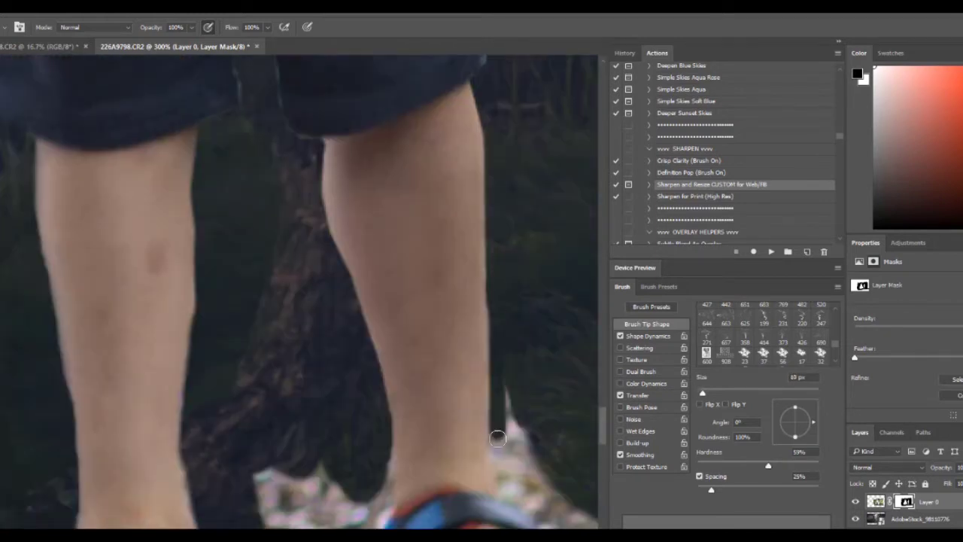
{"action": "left_click_drag", "start_coordinate": [489, 271], "coordinate": [527, 527]}
{"action": "scroll", "coordinate": [527, 452], "scroll_direction": "down", "scroll_amount": 4}
{"action": "key", "text": "bracketright"}
{"action": "key", "text": "bracketright"}
{"action": "key", "text": "bracketright"}
{"action": "mouse_move", "coordinate": [580, 259]}
{"action": "left_mouse_down"}
{"action": "mouse_move", "coordinate": [333, 279]}
{"action": "mouse_move", "coordinate": [256, 255]}
{"action": "left_mouse_up"}
- Blend the ground around the sandals into the grass with a 50 px brush
{"action": "key", "text": "ctrl+0"}
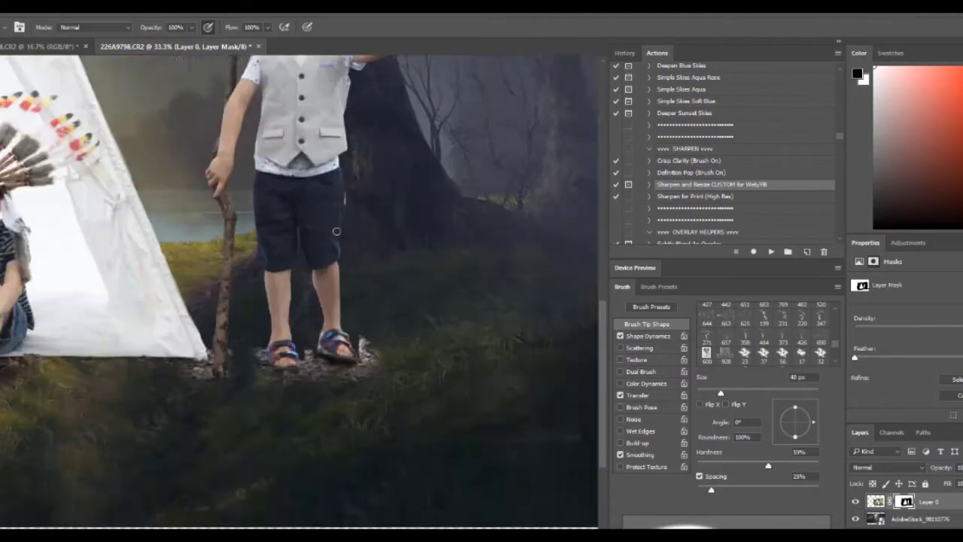
{"action": "scroll", "coordinate": [432, 324], "scroll_direction": "up", "scroll_amount": 4}
{"action": "key", "text": "bracketright"}
{"action": "key", "text": "bracketright"}
{"action": "key", "text": "bracketright"}
{"action": "mouse_move", "coordinate": [459, 361]}
{"action": "left_mouse_down"}
{"action": "mouse_move", "coordinate": [326, 438]}
{"action": "mouse_move", "coordinate": [40, 486]}
{"action": "left_mouse_up"}
{"action": "scroll", "coordinate": [40, 486], "scroll_direction": "down", "scroll_amount": 1}
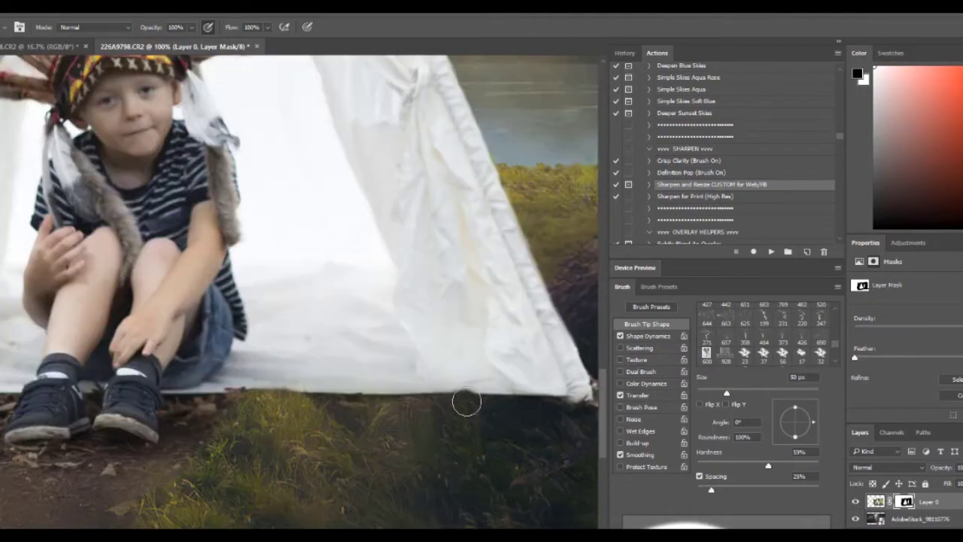
{"action": "scroll", "coordinate": [467, 401], "scroll_direction": "down", "scroll_amount": 1}
{"action": "key", "text": "ctrl+minus"}
- Darken the composite with a Curves adjustment
{"action": "key", "text": "ctrl+m"}
{"action": "left_click_drag", "start_coordinate": [715, 218], "coordinate": [687, 262]}
{"action": "left_click", "coordinate": [935, 111]}
{"action": "key", "text": "ctrl+minus"}
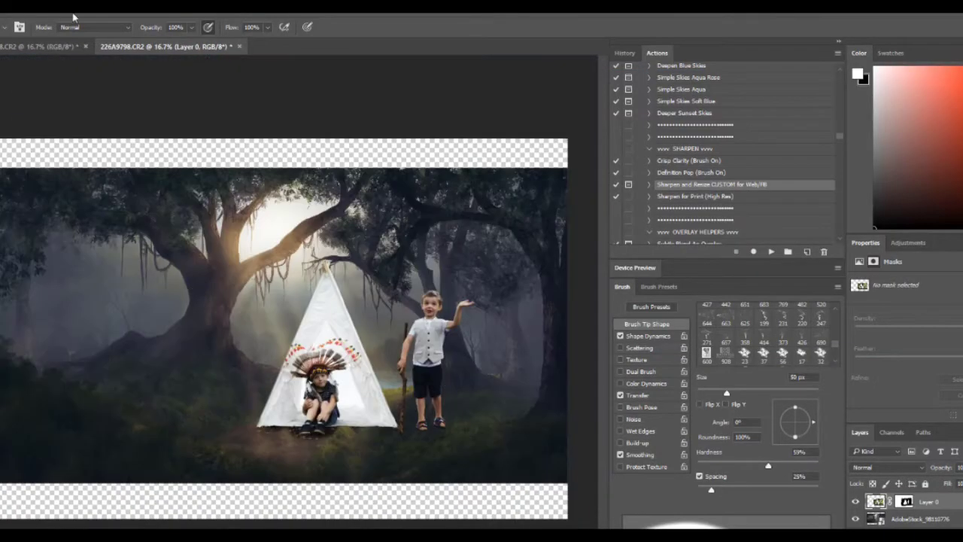
- Save the composite as 'Lost boys psd layers.psd'
{"action": "left_click", "coordinate": [22, 6]}
{"action": "key", "text": "Escape"}
{"action": "key", "text": "ctrl+shift+s"}
{"action": "key", "text": "Return"}
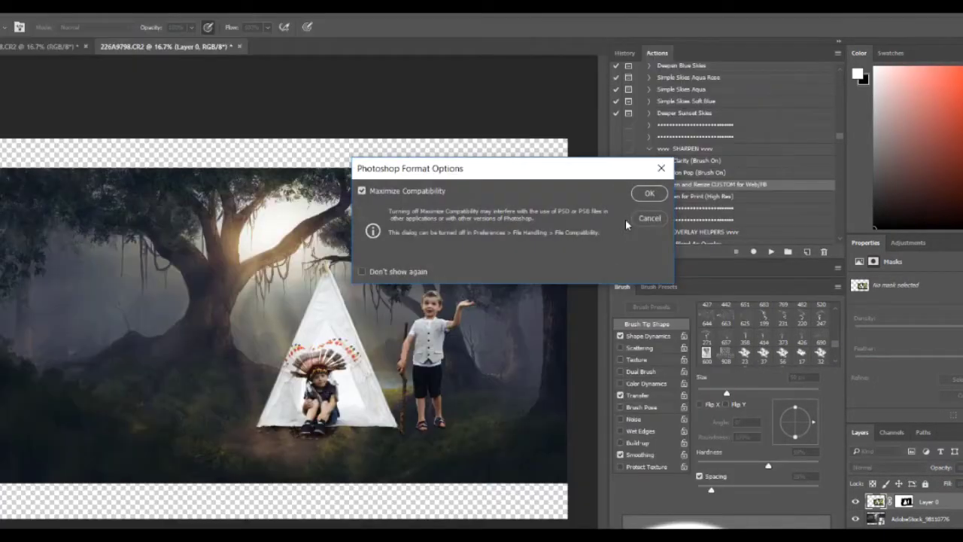
{"action": "key", "text": "Return"}
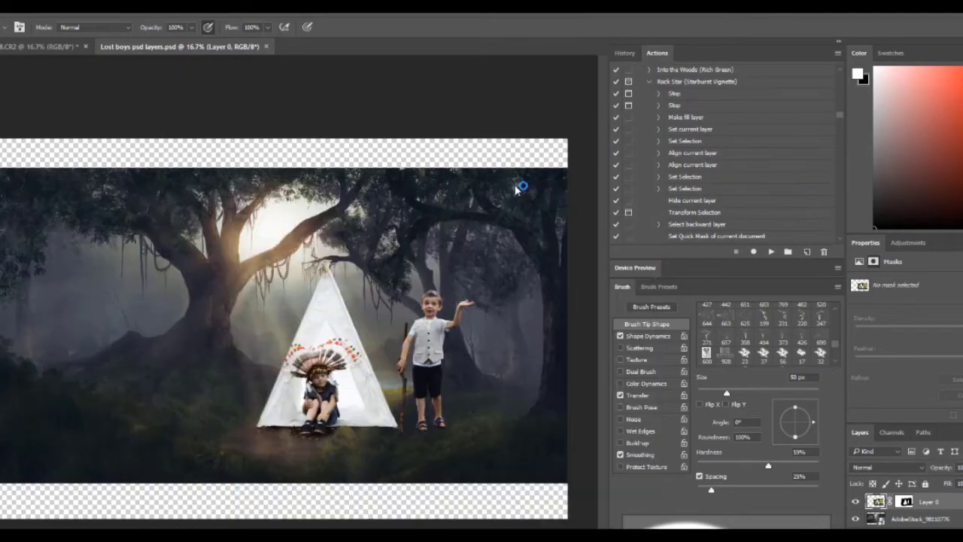
- Search Adobe Stock for 'camp fire' and license the beach campfire photo
{"action": "type", "text": "stock.adobe.com"}
{"action": "key", "text": "Return"}
{"action": "left_click", "coordinate": [398, 383]}
{"action": "type", "text": "camp fire"}
{"action": "key", "text": "Return"}
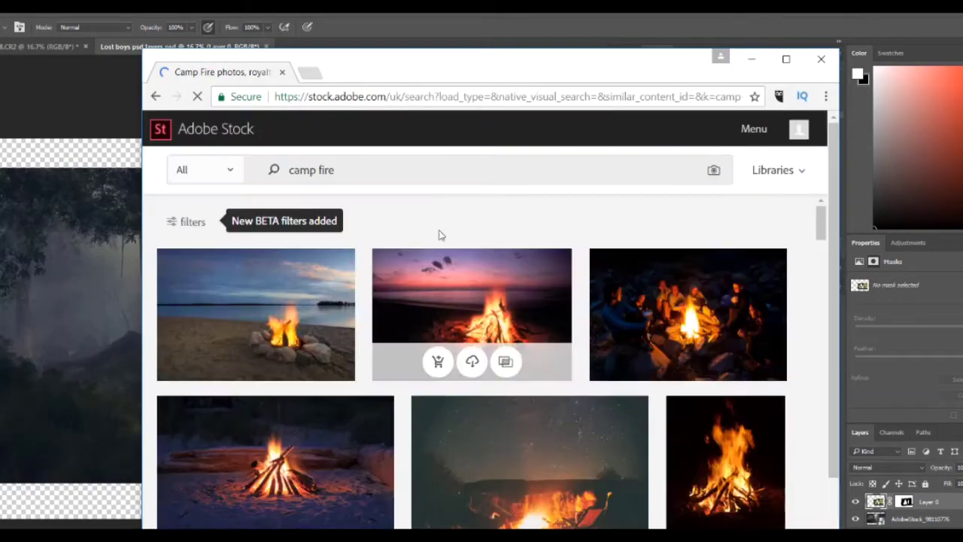
{"action": "scroll", "coordinate": [440, 235], "scroll_direction": "down", "scroll_amount": 5}
{"action": "scroll", "coordinate": [376, 264], "scroll_direction": "down", "scroll_amount": 5}
{"action": "scroll", "coordinate": [284, 296], "scroll_direction": "up", "scroll_amount": 10}
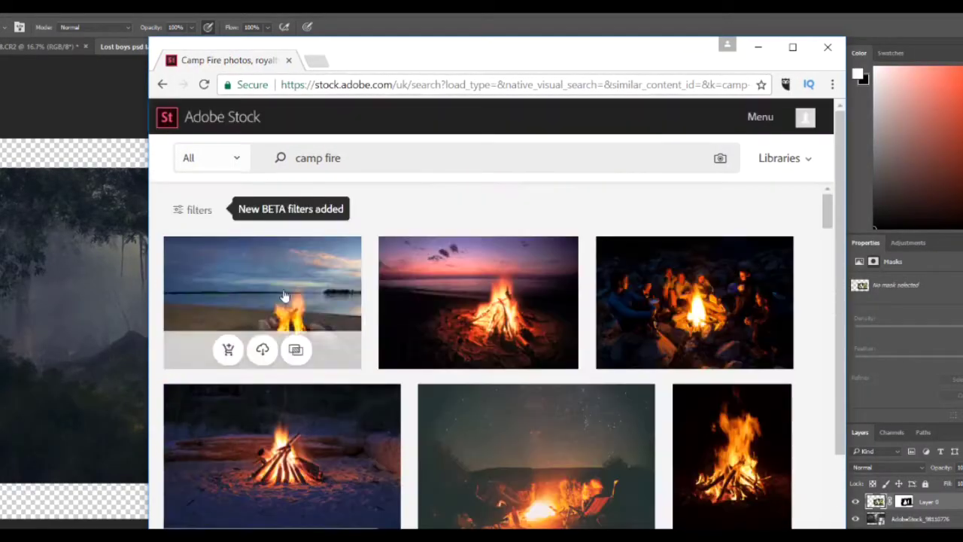
{"action": "left_click", "coordinate": [262, 349]}
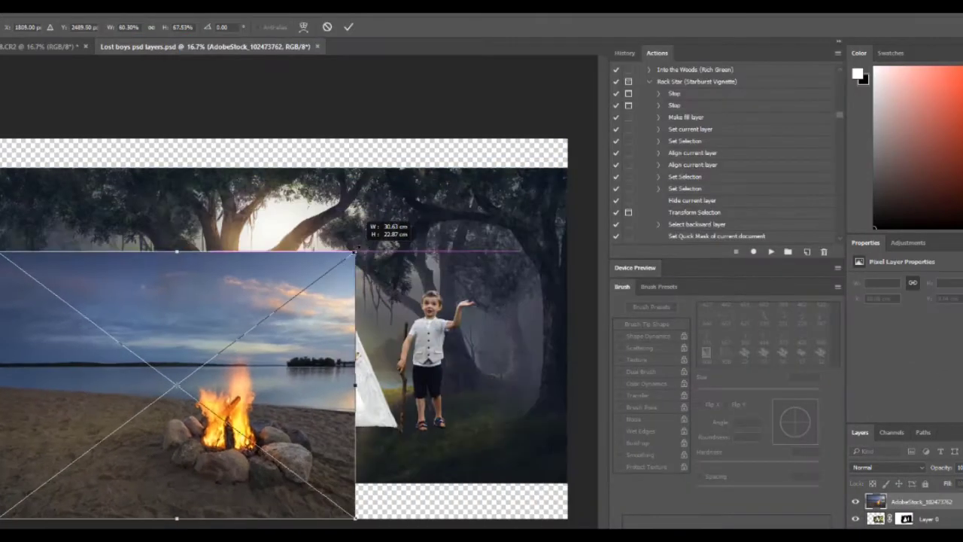
- Scale the placed campfire photo down and move it to the lower left
{"action": "left_click_drag", "start_coordinate": [570, 140], "coordinate": [232, 344]}
{"action": "left_click_drag", "start_coordinate": [225, 377], "coordinate": [298, 332]}
{"action": "key", "text": "Return"}
- Mask out the campfire photo's bright sky with a soft round brush
{"action": "key", "text": "b"}
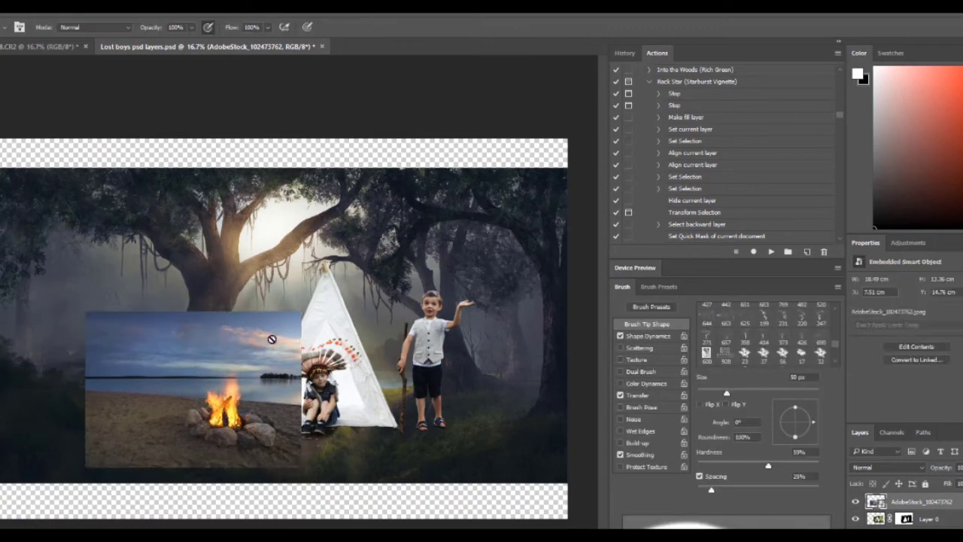
{"action": "mouse_move", "coordinate": [113, 339]}
{"action": "left_mouse_down"}
{"action": "mouse_move", "coordinate": [296, 486]}
{"action": "mouse_move", "coordinate": [157, 383]}
{"action": "mouse_move", "coordinate": [136, 451]}
{"action": "left_mouse_up"}
{"action": "key", "text": "ctrl+plus"}
{"action": "key", "text": "bracketleft"}
{"action": "key", "text": "bracketleft"}
{"action": "key", "text": "bracketleft"}
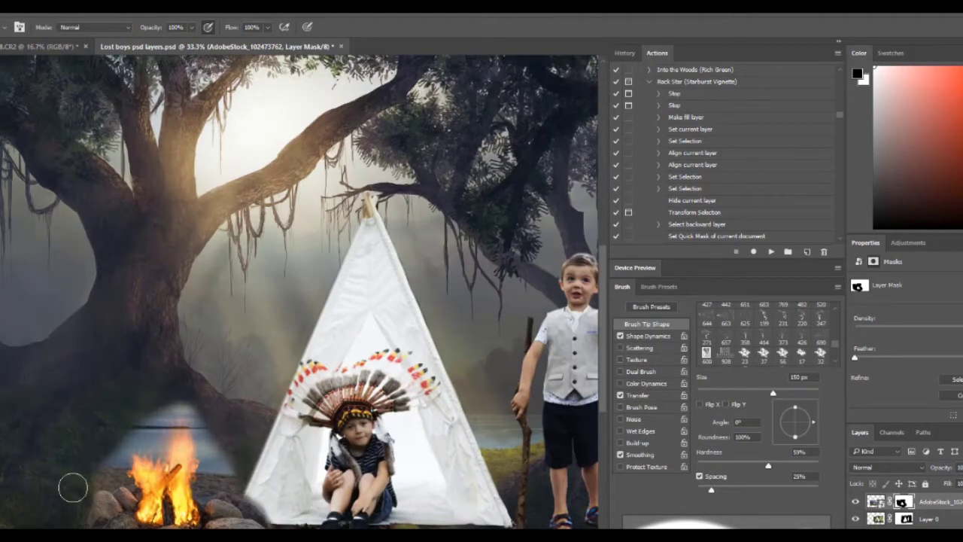
{"action": "mouse_move", "coordinate": [73, 487]}
{"action": "left_mouse_down"}
{"action": "mouse_move", "coordinate": [138, 437]}
{"action": "mouse_move", "coordinate": [245, 474]}
{"action": "left_mouse_up"}
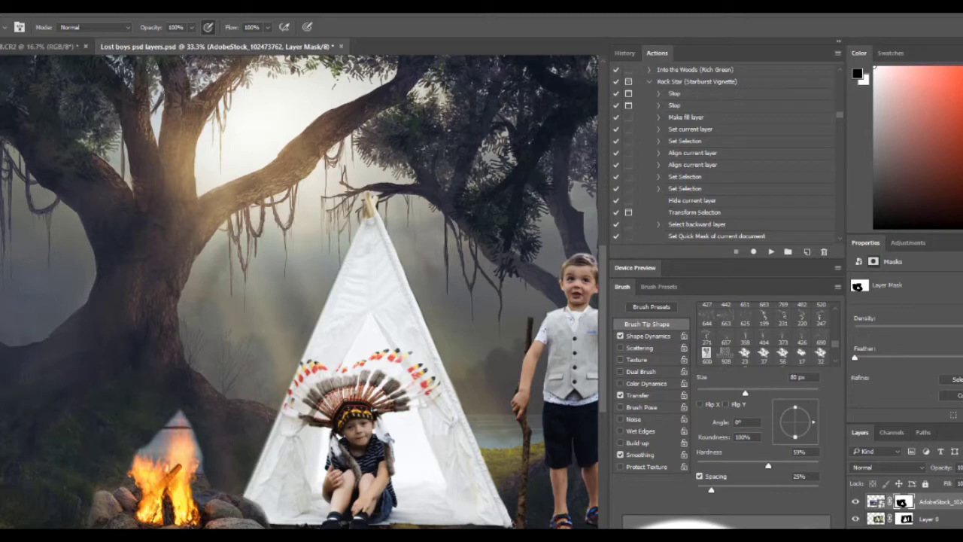
{"action": "left_click", "coordinate": [7, 27]}
{"action": "left_click", "coordinate": [16, 106]}
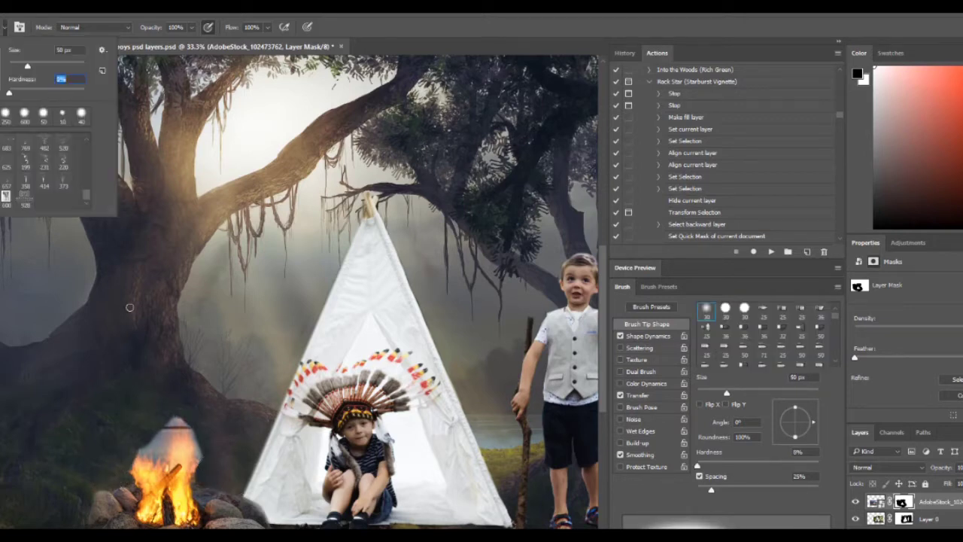
{"action": "key", "text": "Return"}
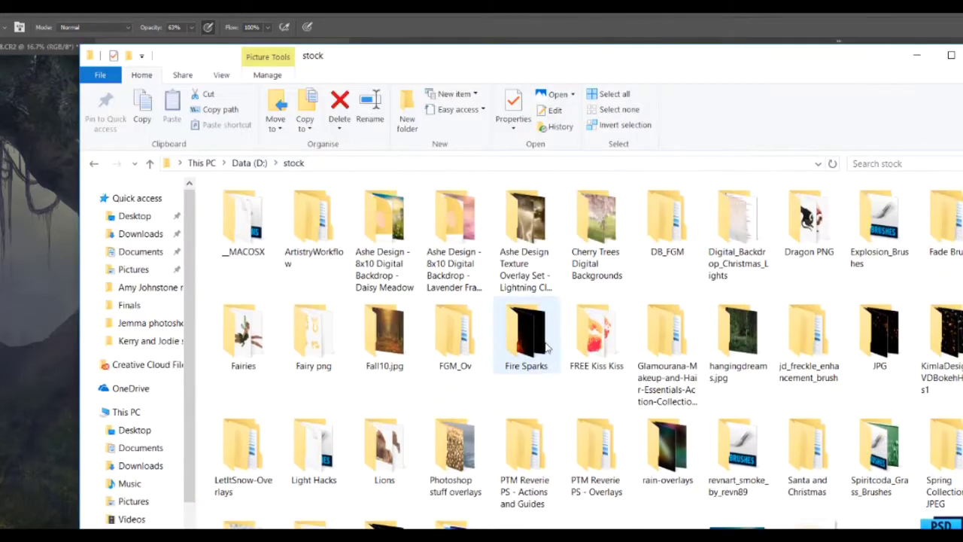
- Place the Fire Sparks image in Screen blend mode, scaled onto the campfire
{"action": "double_click", "coordinate": [525, 327]}
{"action": "left_click_drag", "start_coordinate": [896, 309], "coordinate": [226, 301]}
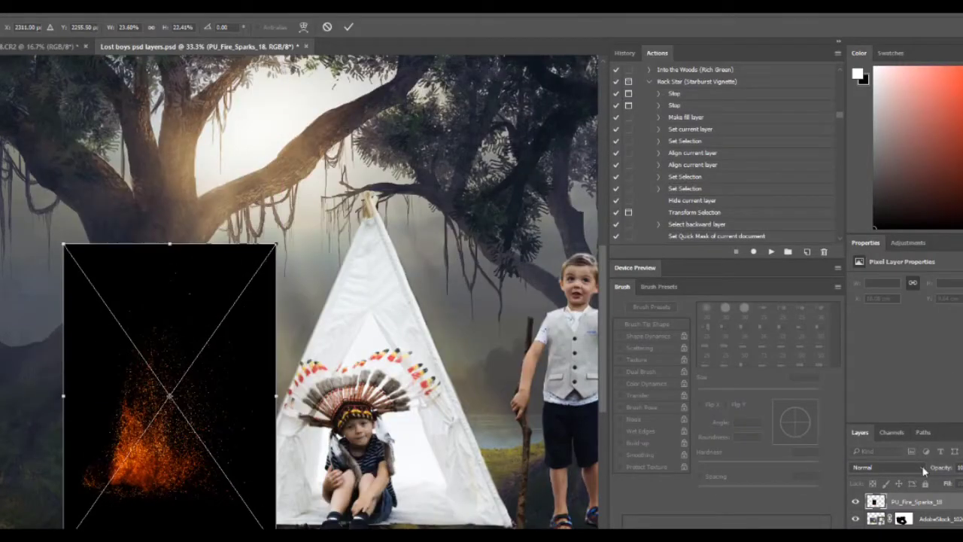
{"action": "left_click", "coordinate": [925, 467]}
{"action": "left_click", "coordinate": [881, 315]}
{"action": "left_click_drag", "start_coordinate": [226, 437], "coordinate": [188, 509]}
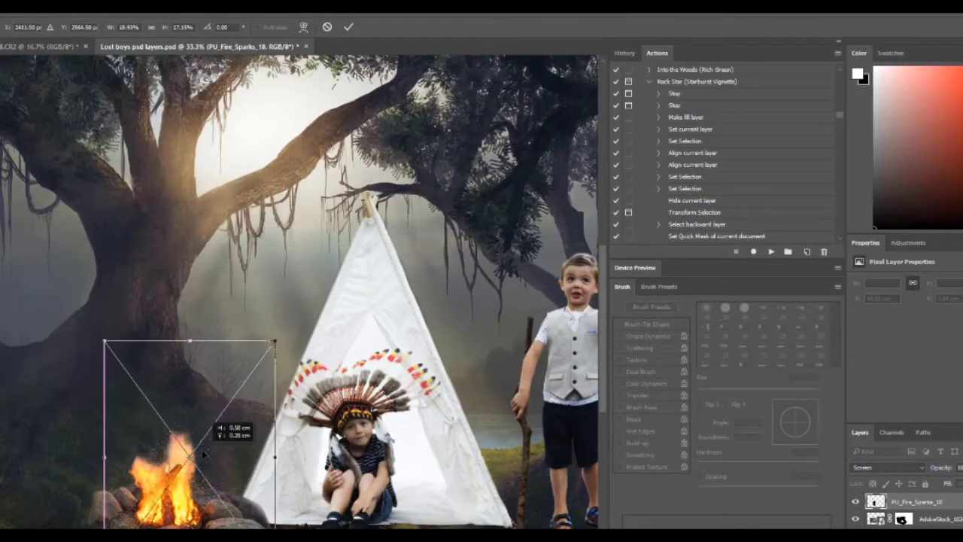
{"action": "key", "text": "Return"}
- Browse the stock files to the FGM_Ov flame overlays folder
{"action": "key", "text": "alt+Tab"}
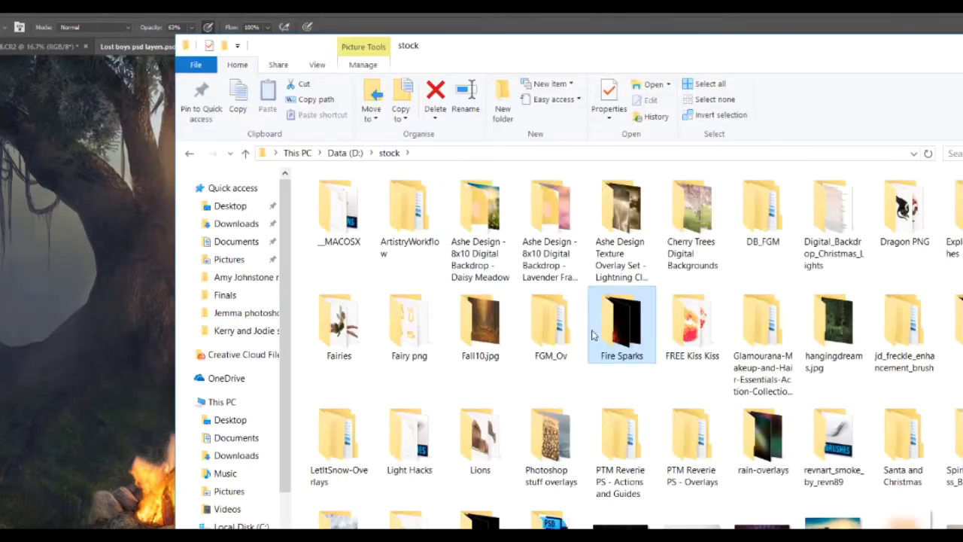
{"action": "double_click", "coordinate": [763, 211]}
{"action": "key", "text": "BackSpace"}
{"action": "left_click_drag", "start_coordinate": [602, 46], "coordinate": [446, 39]}
{"action": "left_click", "coordinate": [749, 203]}
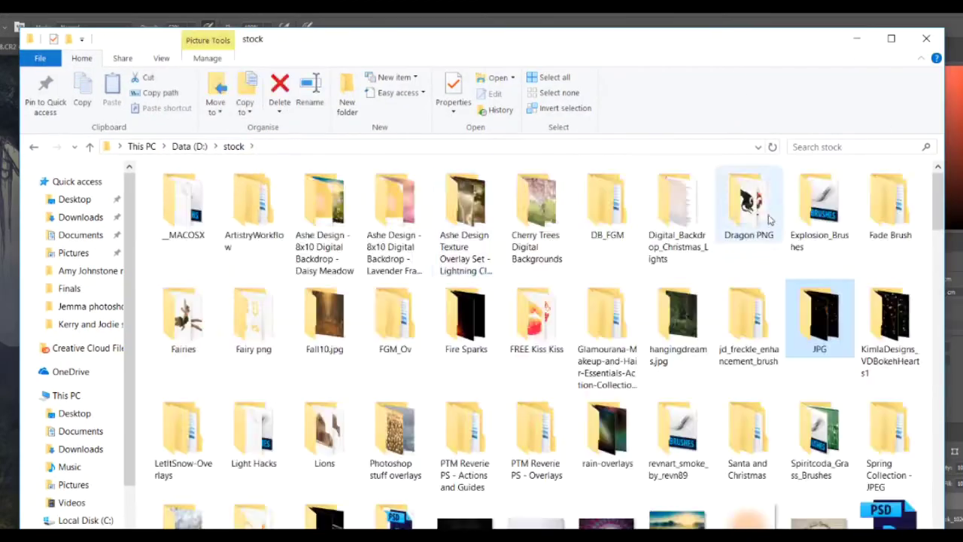
{"action": "scroll", "coordinate": [689, 322], "scroll_direction": "down", "scroll_amount": 2}
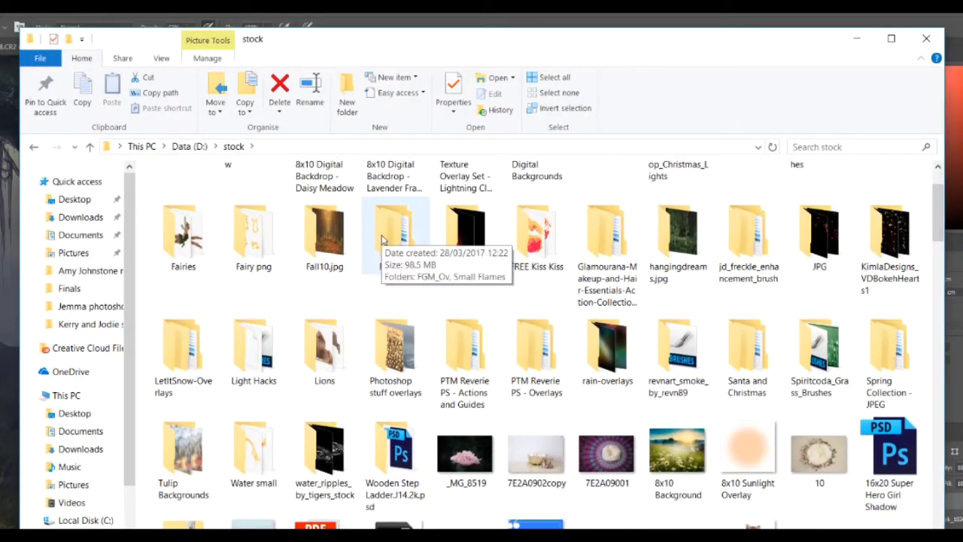
{"action": "double_click", "coordinate": [396, 236]}
- Fit the Small Flames image over the campfire in Screen blend mode
{"action": "left_click_drag", "start_coordinate": [442, 142], "coordinate": [387, 215]}
{"action": "left_click_drag", "start_coordinate": [264, 376], "coordinate": [177, 462]}
{"action": "left_click", "coordinate": [888, 467]}
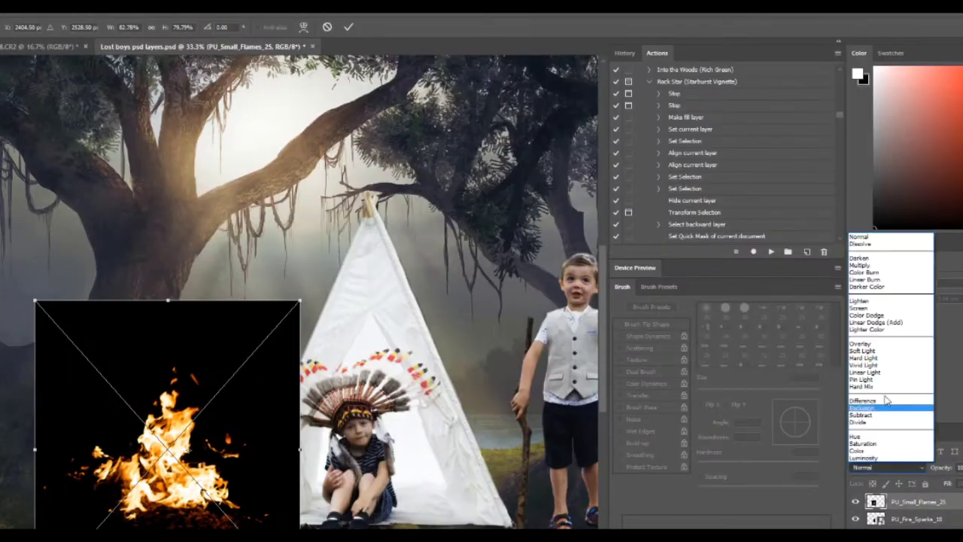
{"action": "left_click", "coordinate": [884, 301]}
{"action": "left_click_drag", "start_coordinate": [42, 466], "coordinate": [69, 466]}
{"action": "left_click_drag", "start_coordinate": [288, 323], "coordinate": [275, 339]}
{"action": "key", "text": "Return"}
{"action": "key", "text": "b"}
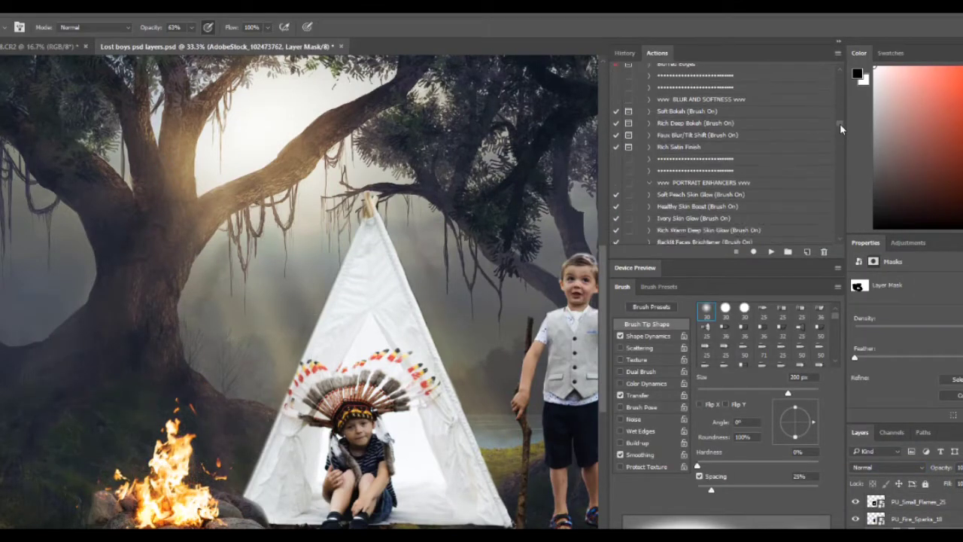
{"action": "scroll", "coordinate": [840, 123], "scroll_direction": "up", "scroll_amount": 5}
- Run the Sunglow Ruby action, then move and scale its glow layer
{"action": "left_click", "coordinate": [690, 196]}
{"action": "left_click", "coordinate": [770, 252]}
{"action": "left_click", "coordinate": [486, 239]}
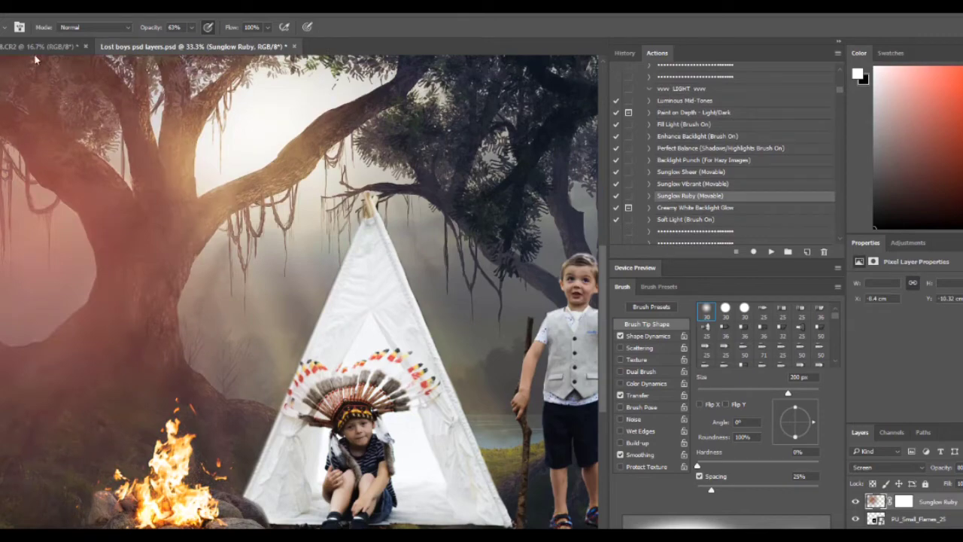
{"action": "left_click_drag", "start_coordinate": [35, 59], "coordinate": [183, 397]}
{"action": "key", "text": "ctrl+minus"}
{"action": "mouse_move", "coordinate": [516, 118]}
{"action": "left_mouse_down"}
{"action": "mouse_move", "coordinate": [407, 227]}
{"action": "mouse_move", "coordinate": [236, 344]}
{"action": "left_mouse_up"}
- Tone down the ruby glow with Hue/Saturation: saturation +23, lightness -20
{"action": "left_click", "coordinate": [226, 128]}
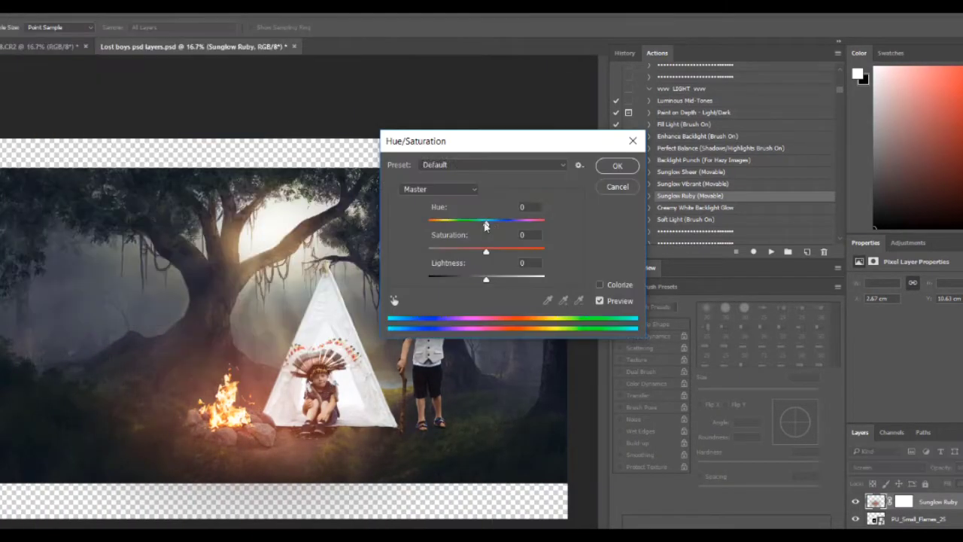
{"action": "left_click_drag", "start_coordinate": [502, 253], "coordinate": [500, 252]}
{"action": "left_click_drag", "start_coordinate": [486, 279], "coordinate": [474, 277]}
{"action": "left_click", "coordinate": [615, 167]}
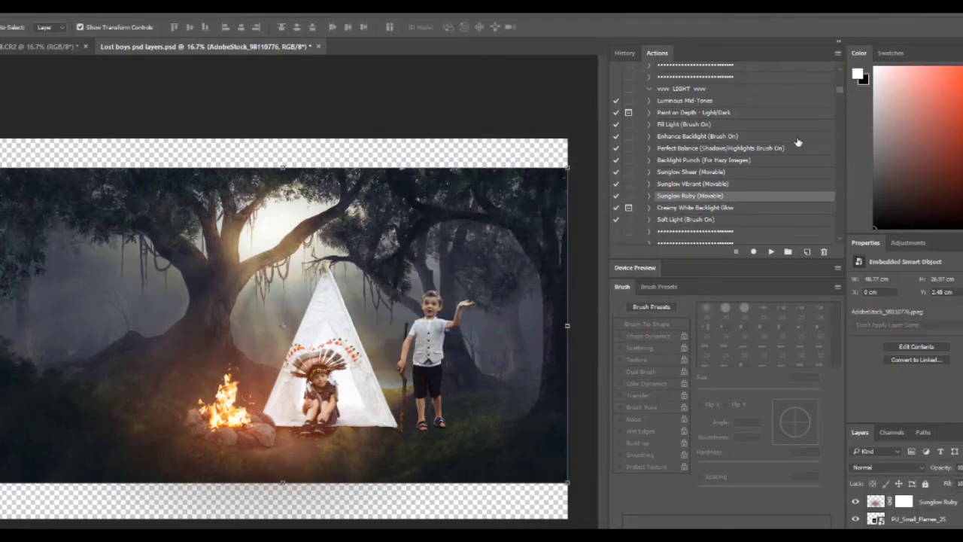
- Apply the Rich Autumn warm-tone action
{"action": "scroll", "coordinate": [722, 166], "scroll_direction": "down", "scroll_amount": 5}
{"action": "left_click", "coordinate": [702, 159]}
{"action": "left_click", "coordinate": [770, 252]}
{"action": "left_click", "coordinate": [507, 248]}
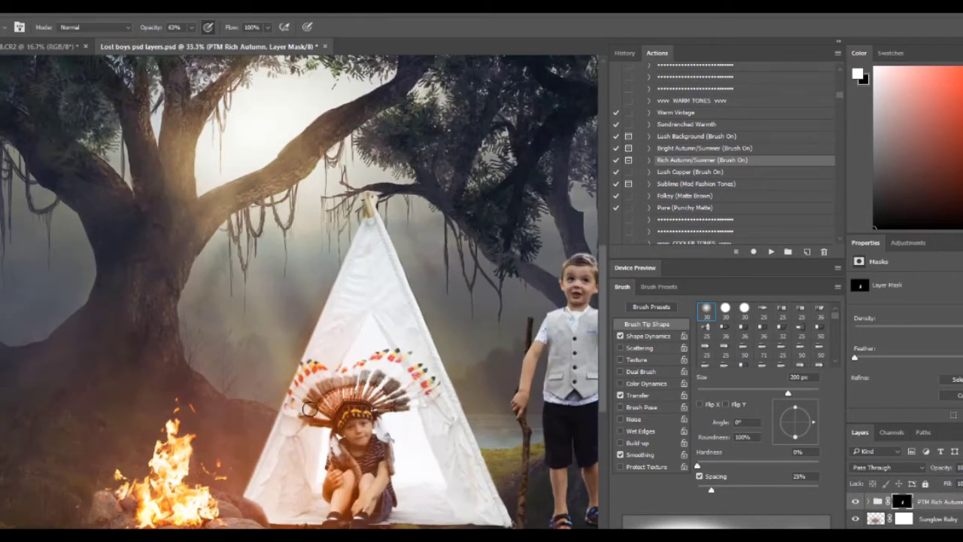
- Run the Luminous Mid-Tones and Paint on Depth - Light/Dark actions
{"action": "scroll", "coordinate": [835, 241], "scroll_direction": "down", "scroll_amount": 2}
{"action": "scroll", "coordinate": [840, 243], "scroll_direction": "down", "scroll_amount": 3}
{"action": "scroll", "coordinate": [841, 242], "scroll_direction": "down", "scroll_amount": 3}
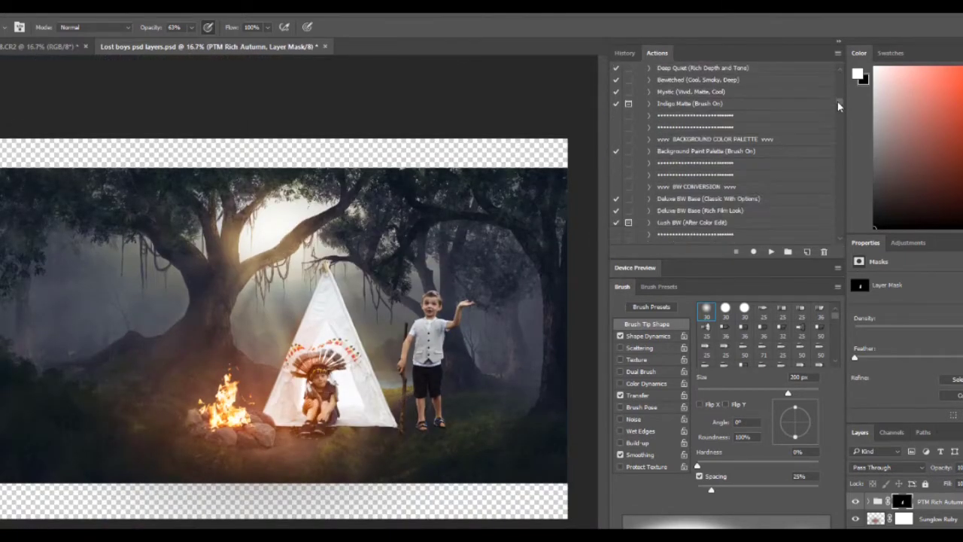
{"action": "scroll", "coordinate": [841, 242], "scroll_direction": "down", "scroll_amount": 2}
{"action": "left_click", "coordinate": [684, 119]}
{"action": "left_click", "coordinate": [771, 252]}
{"action": "left_click", "coordinate": [693, 130]}
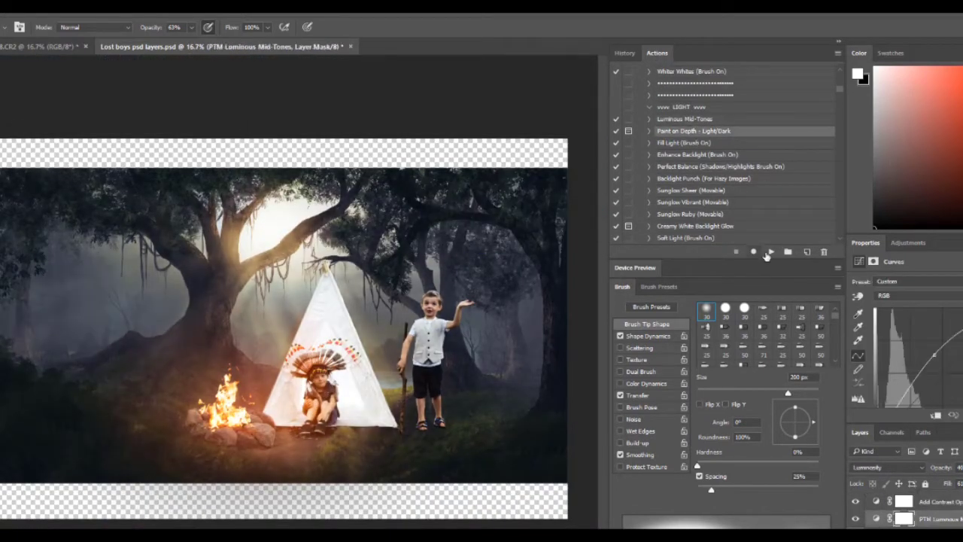
{"action": "left_click", "coordinate": [771, 251]}
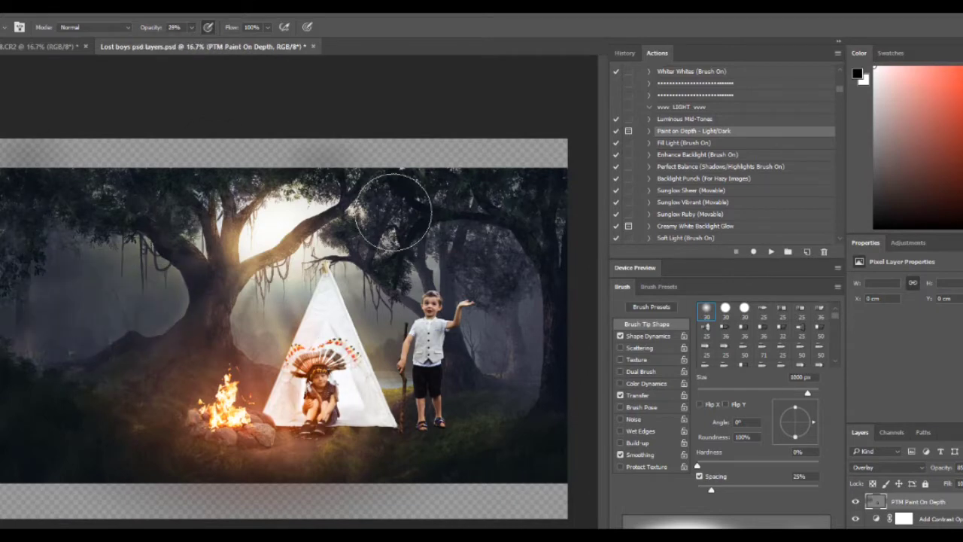
- Add a Sunglow Vibrant glow in the treetops above the teepee and save
{"action": "left_click", "coordinate": [723, 203]}
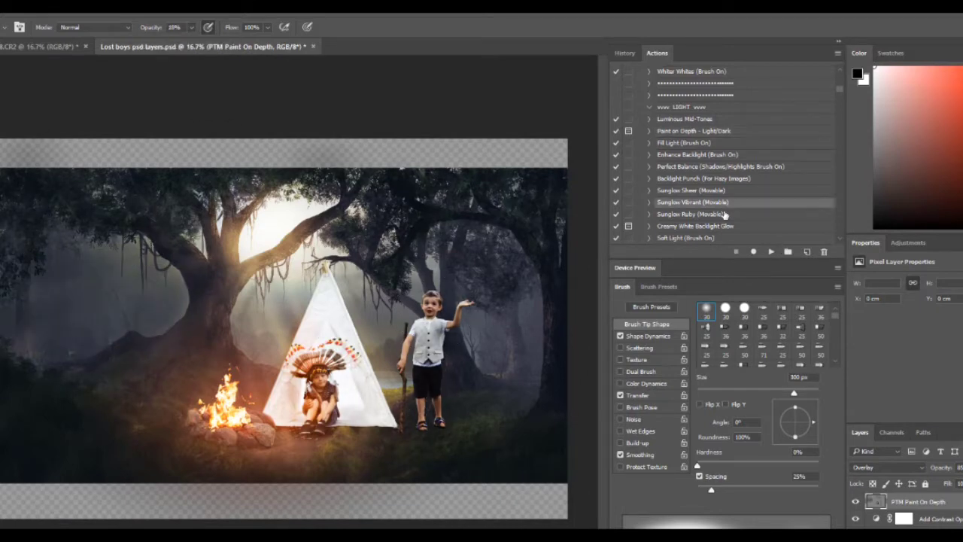
{"action": "left_click", "coordinate": [771, 251]}
{"action": "left_click", "coordinate": [489, 238]}
{"action": "left_click_drag", "start_coordinate": [248, 197], "coordinate": [278, 231]}
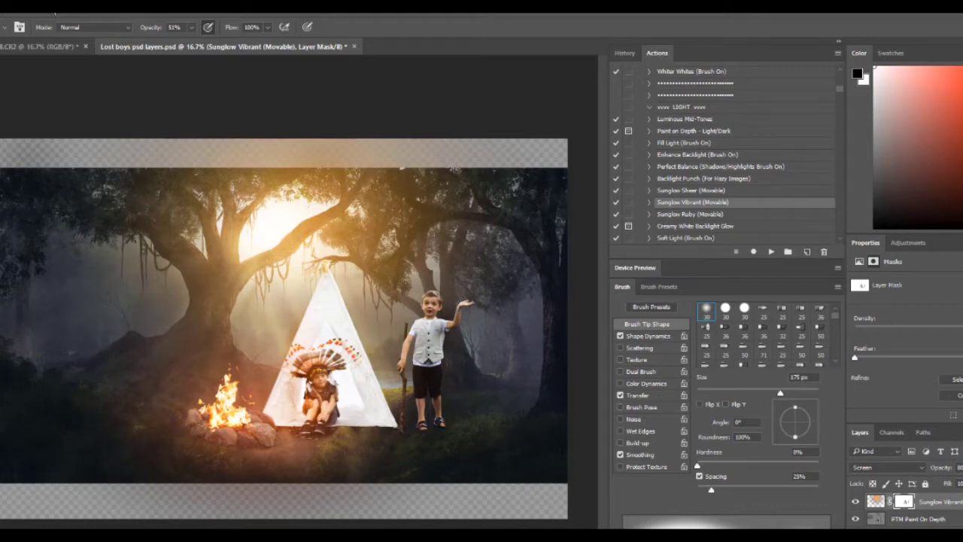
{"action": "key", "text": "ctrl+s"}
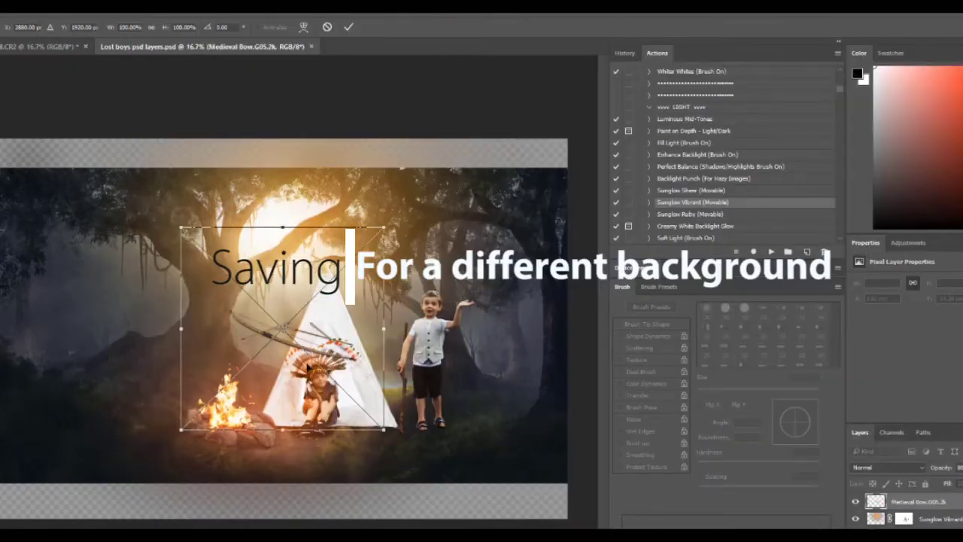
- Rotate the Medieval Bow onto the ground and darken it with Curves
{"action": "left_click_drag", "start_coordinate": [282, 327], "coordinate": [354, 444]}
{"action": "key", "text": "Return"}
{"action": "key", "text": "b"}
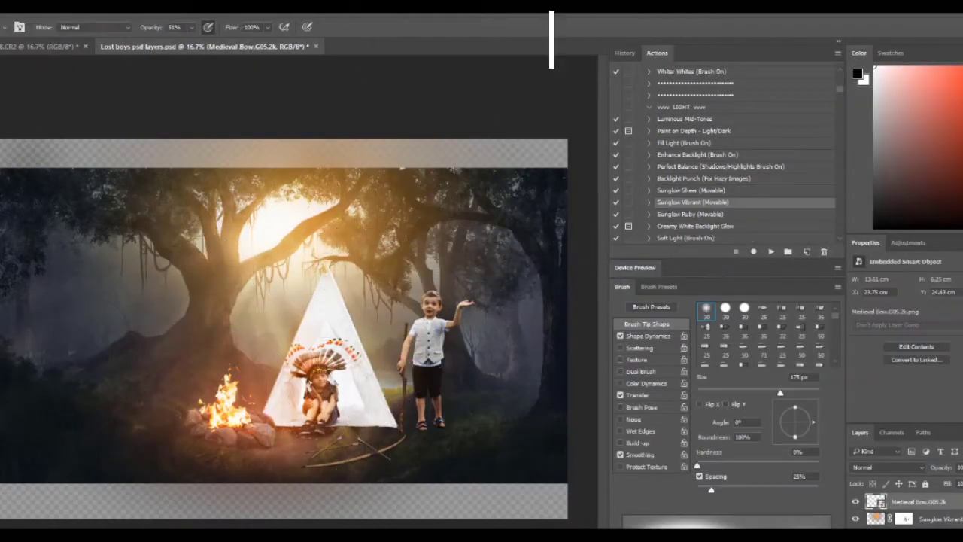
{"action": "key", "text": "ctrl+m"}
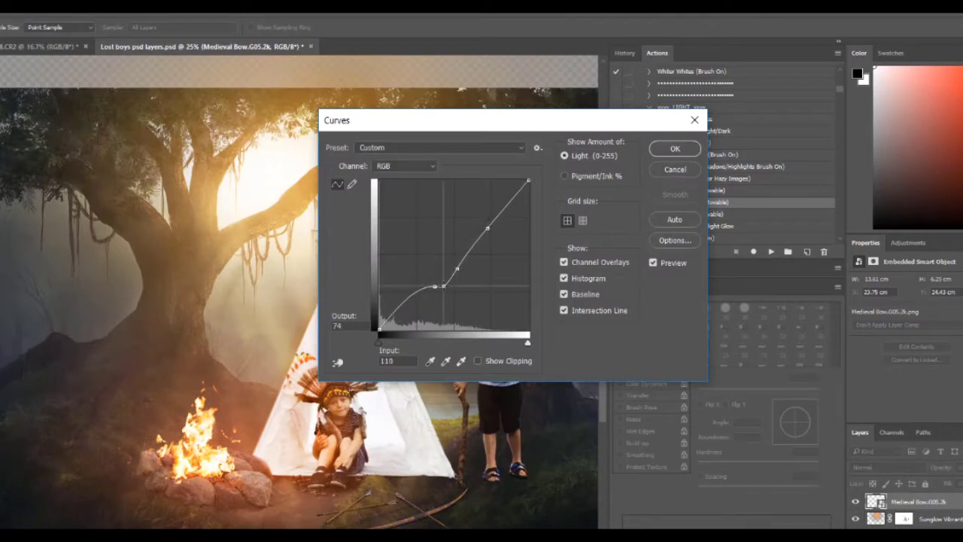
{"action": "left_click", "coordinate": [681, 147]}
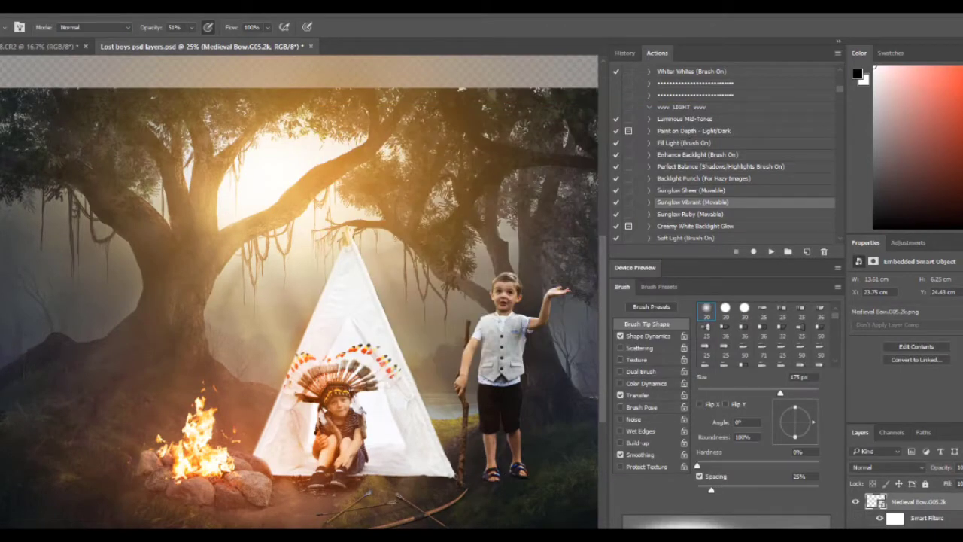
- Paint the standing boy out on Layer 0's mask
{"action": "left_click", "coordinate": [896, 518]}
{"action": "right_click", "coordinate": [895, 518]}
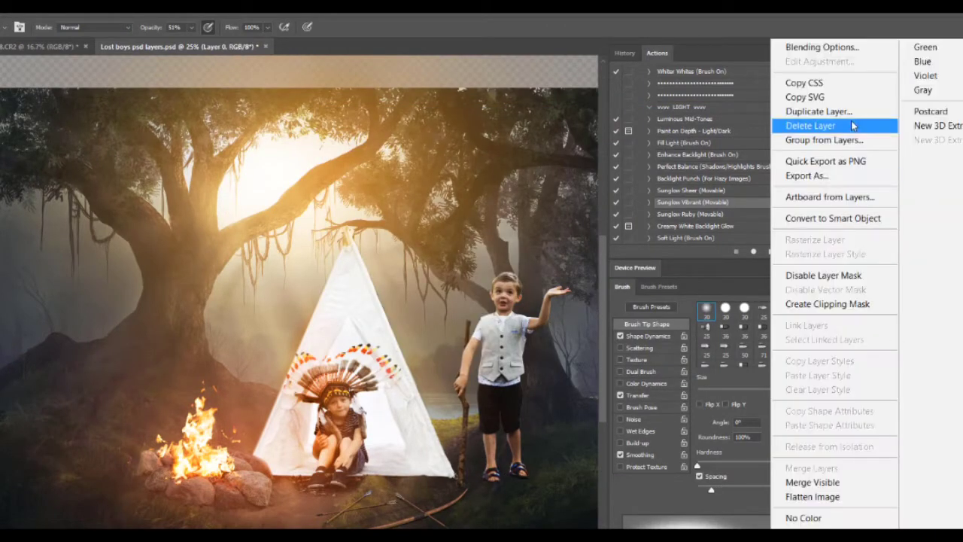
{"action": "key", "text": "Escape"}
{"action": "left_click", "coordinate": [903, 517]}
{"action": "left_click_drag", "start_coordinate": [527, 286], "coordinate": [468, 410]}
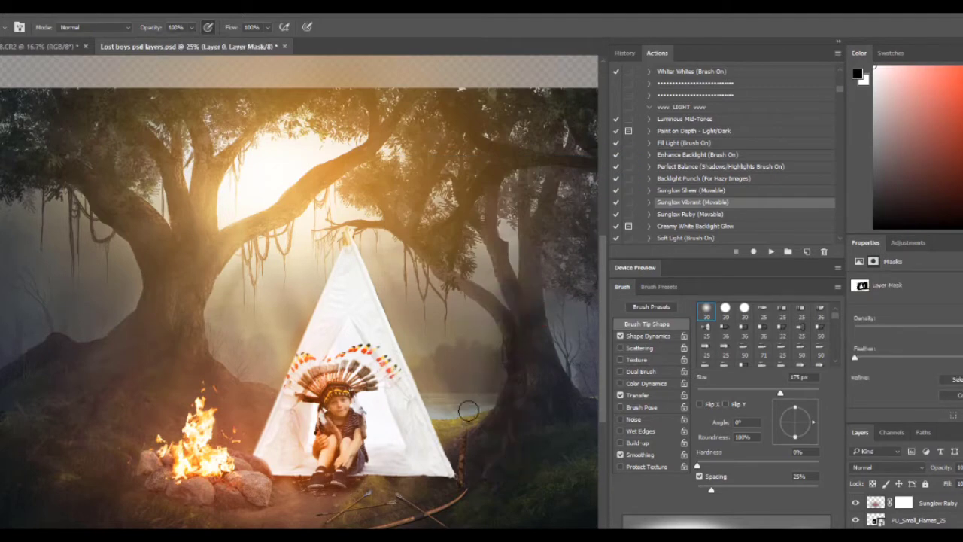
{"action": "key", "text": "ctrl+minus"}
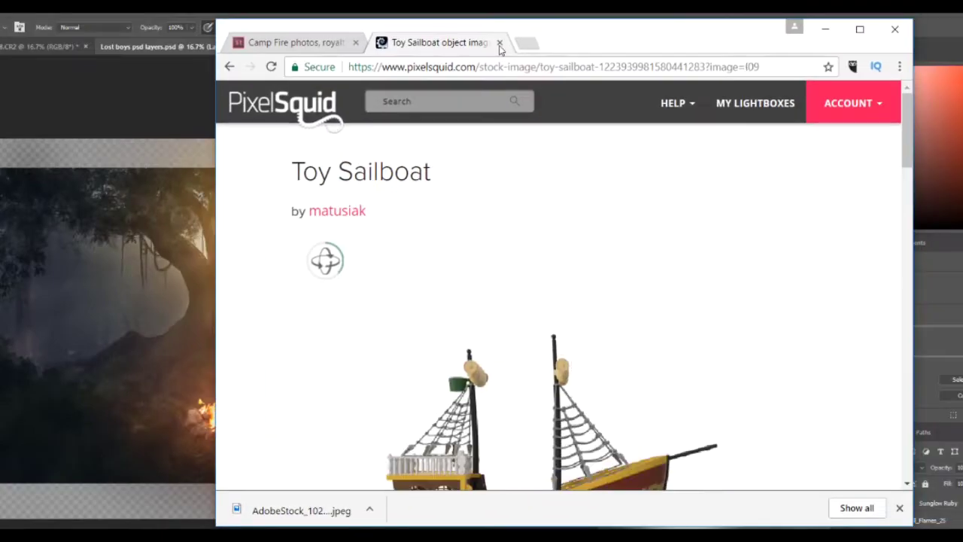
- Search Adobe Stock for 'pirate ship' and save the blue night-time ship image
{"action": "left_click", "coordinate": [293, 42]}
{"action": "type", "text": "pirate ship"}
{"action": "key", "text": "Return"}
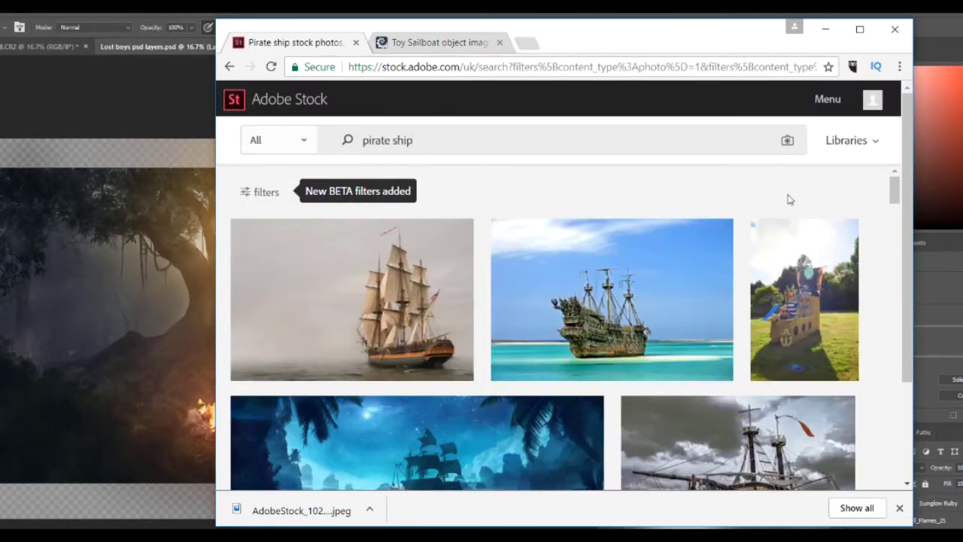
{"action": "scroll", "coordinate": [888, 165], "scroll_direction": "down", "scroll_amount": 5}
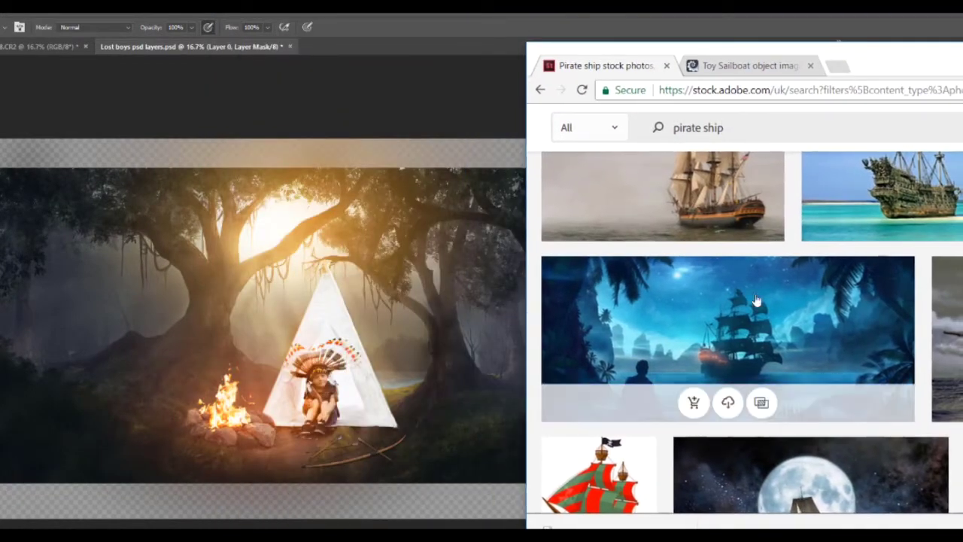
{"action": "left_click", "coordinate": [688, 402]}
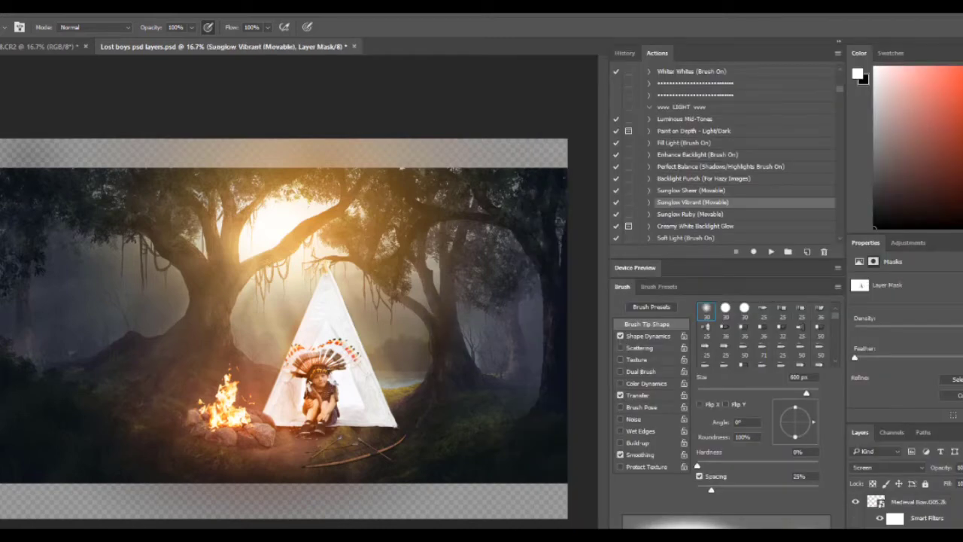
- Shrink, narrow and position the pirate ship image over the forest
{"action": "left_click_drag", "start_coordinate": [38, 217], "coordinate": [171, 269]}
{"action": "left_click_drag", "start_coordinate": [452, 331], "coordinate": [435, 306]}
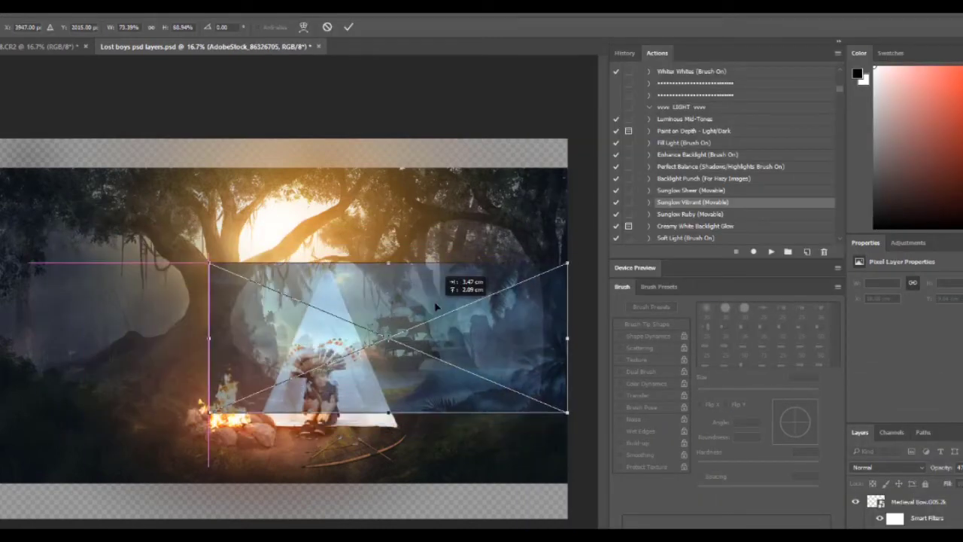
{"action": "left_click_drag", "start_coordinate": [567, 264], "coordinate": [542, 271]}
{"action": "key", "text": "Return"}
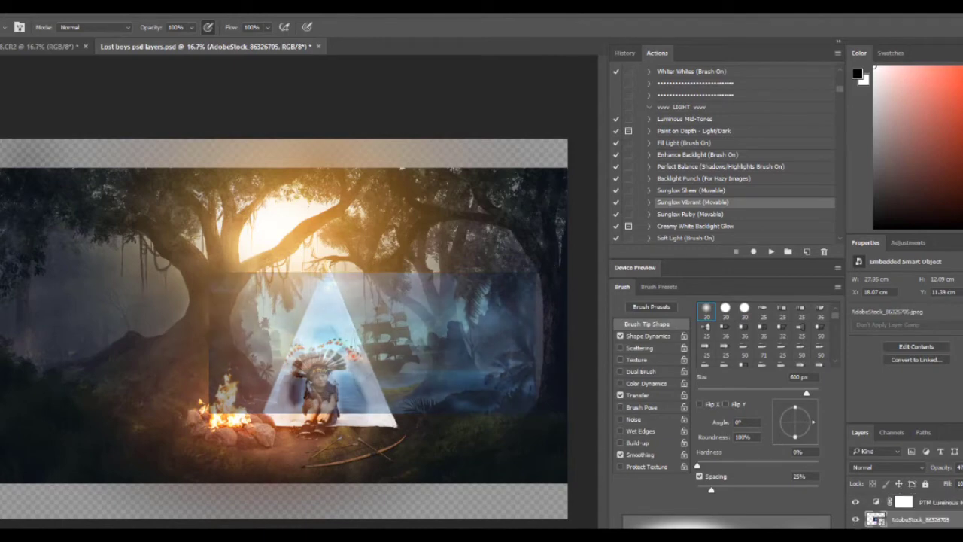
- Try Screen, then Multiply blend mode on the ship layer
{"action": "left_click", "coordinate": [888, 468]}
{"action": "left_click", "coordinate": [888, 310]}
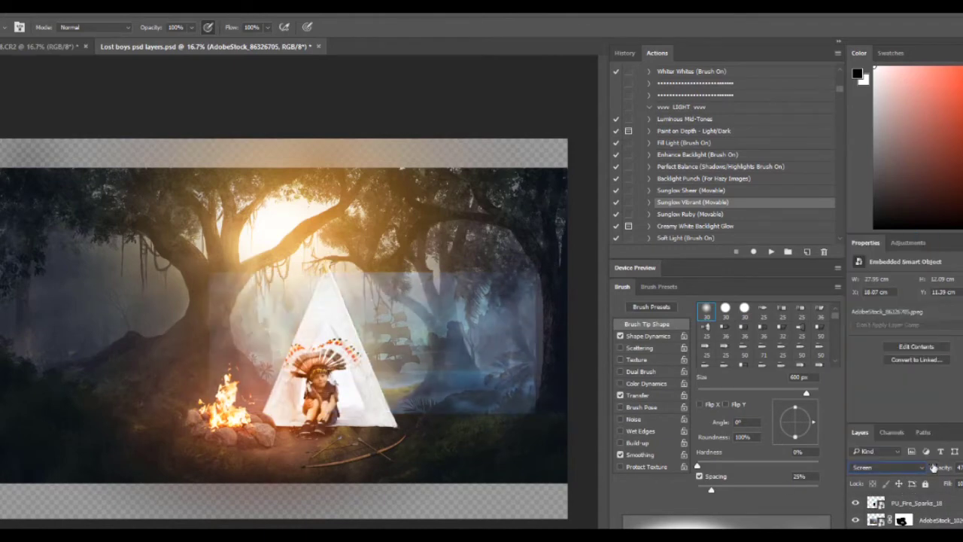
{"action": "left_click", "coordinate": [888, 468]}
{"action": "left_click", "coordinate": [884, 268]}
- Mask away the dark box around the ship with a smaller brush
{"action": "left_click", "coordinate": [903, 519]}
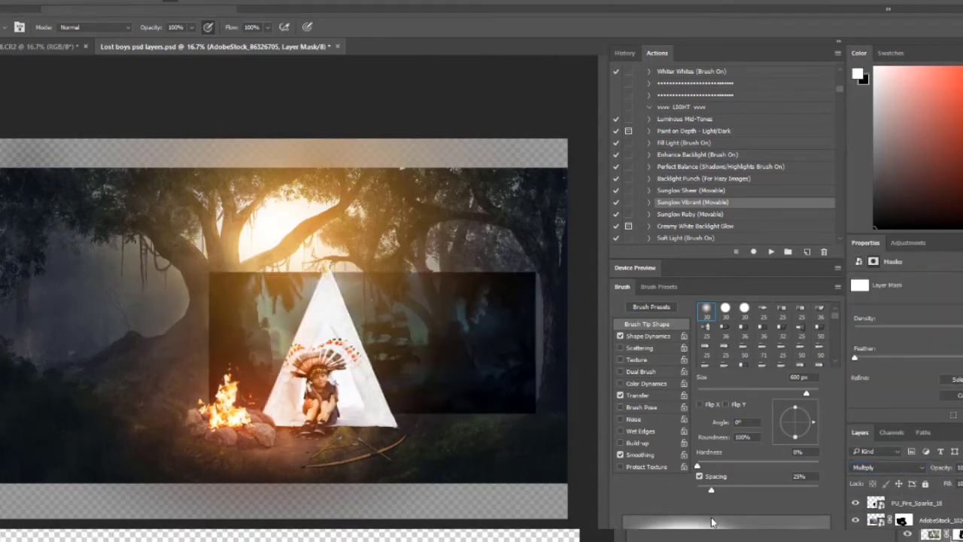
{"action": "mouse_move", "coordinate": [256, 316]}
{"action": "left_mouse_down"}
{"action": "mouse_move", "coordinate": [241, 376]}
{"action": "mouse_move", "coordinate": [361, 286]}
{"action": "mouse_move", "coordinate": [496, 416]}
{"action": "mouse_move", "coordinate": [512, 301]}
{"action": "left_mouse_up"}
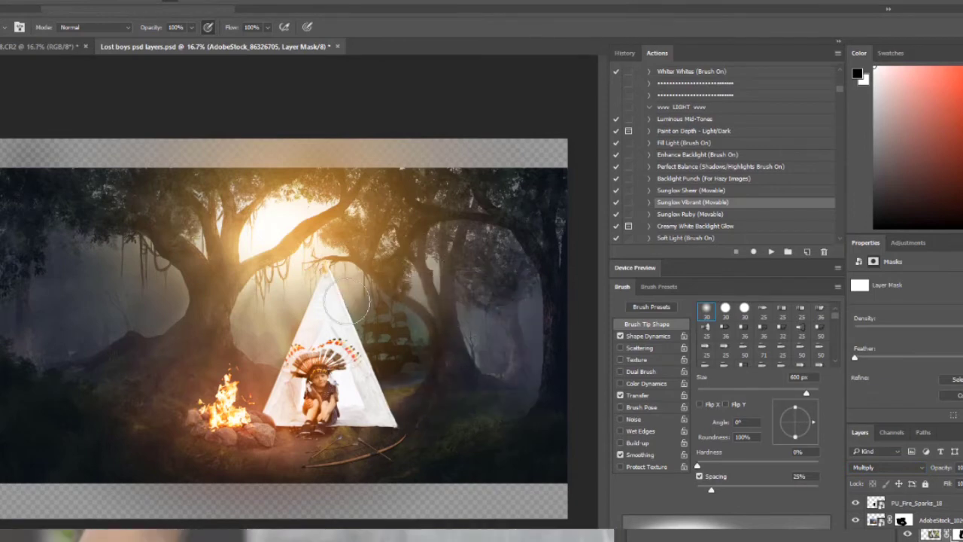
{"action": "scroll", "coordinate": [324, 301], "scroll_direction": "up", "scroll_amount": 2}
{"action": "key", "text": "bracketleft"}
{"action": "key", "text": "bracketleft"}
{"action": "key", "text": "bracketleft"}
{"action": "mouse_move", "coordinate": [541, 288]}
{"action": "left_mouse_down"}
{"action": "mouse_move", "coordinate": [563, 413]}
{"action": "mouse_move", "coordinate": [556, 322]}
{"action": "left_mouse_up"}
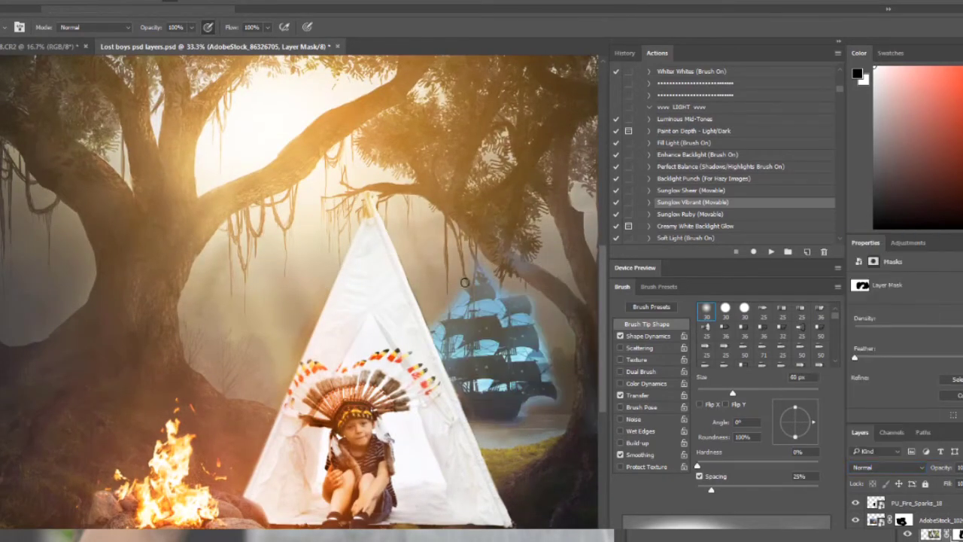
- Soften the hard mask edges around the sails with a soft brush
{"action": "key", "text": "backslash"}
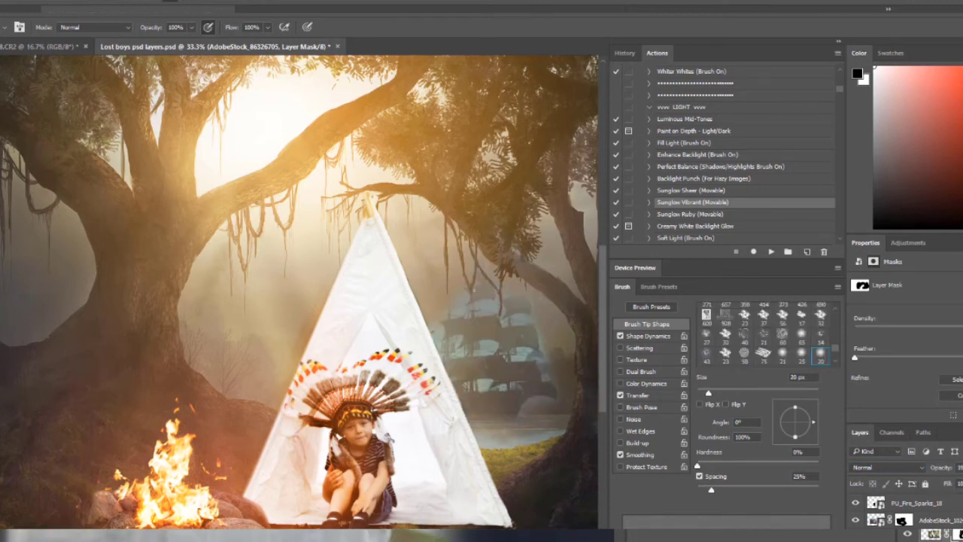
{"action": "key", "text": "shift+comma"}
{"action": "scroll", "coordinate": [455, 342], "scroll_direction": "up", "scroll_amount": 3}
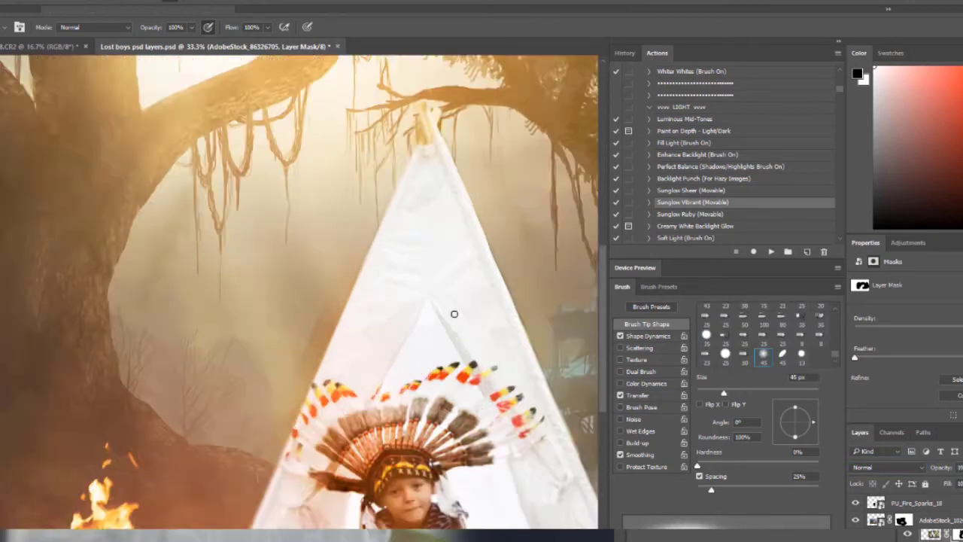
{"action": "scroll", "coordinate": [454, 316], "scroll_direction": "up", "scroll_amount": 5}
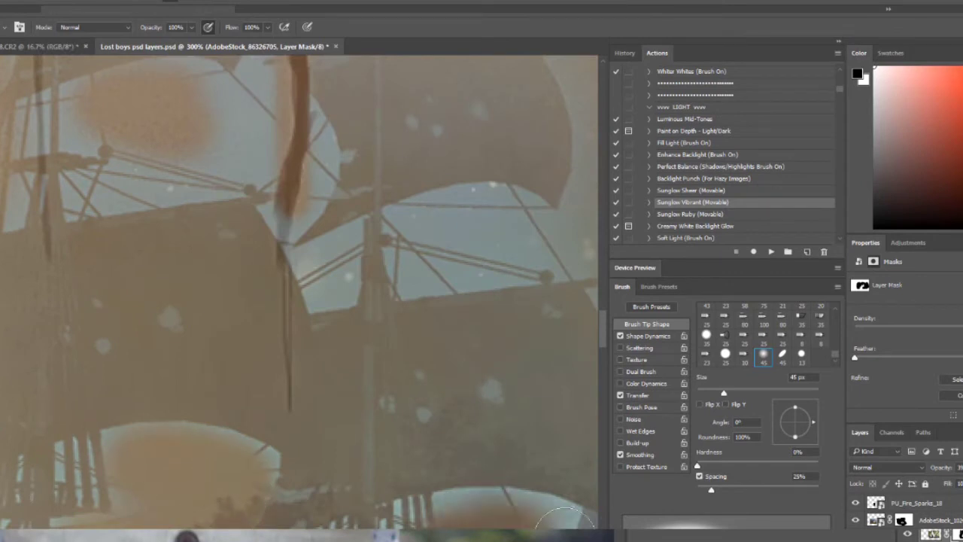
{"action": "left_click_drag", "start_coordinate": [579, 239], "coordinate": [423, 254]}
{"action": "left_click_drag", "start_coordinate": [252, 158], "coordinate": [135, 172]}
- Paint out the bright patch below the sails and haze the lower-left ships
{"action": "scroll", "coordinate": [390, 349], "scroll_direction": "right", "scroll_amount": 4}
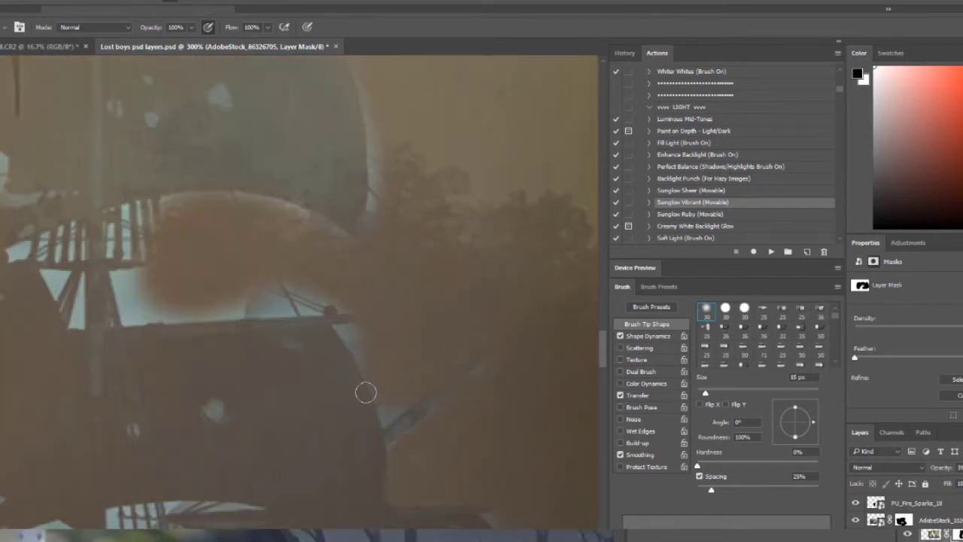
{"action": "left_click_drag", "start_coordinate": [323, 301], "coordinate": [144, 310]}
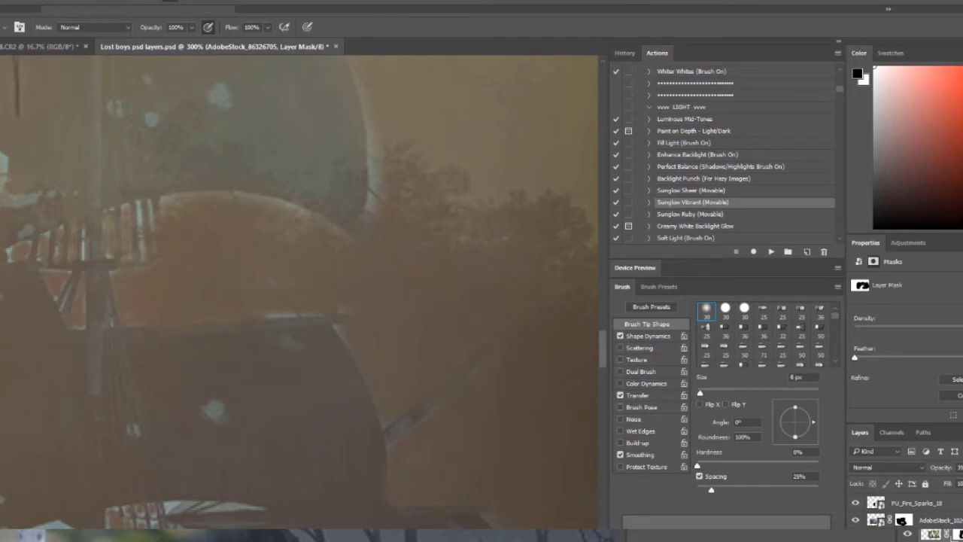
{"action": "key", "text": "ctrl+1"}
{"action": "key", "text": "bracketright"}
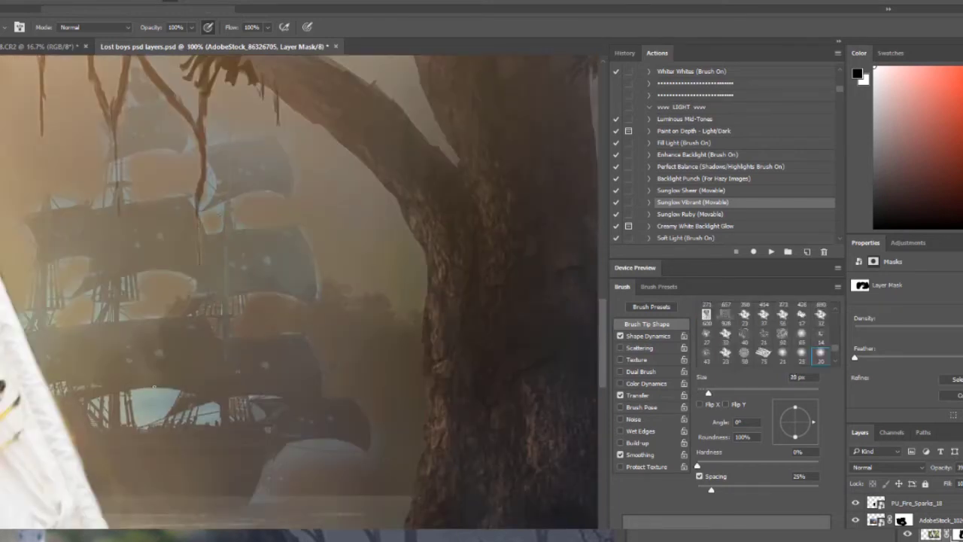
{"action": "mouse_move", "coordinate": [139, 406]}
{"action": "left_mouse_down"}
{"action": "mouse_move", "coordinate": [196, 414]}
{"action": "mouse_move", "coordinate": [285, 485]}
{"action": "left_mouse_up"}
{"action": "key", "text": "ctrl+0"}
- Switch the ship layer from Multiply to Hard Light blending
{"action": "left_click", "coordinate": [884, 468]}
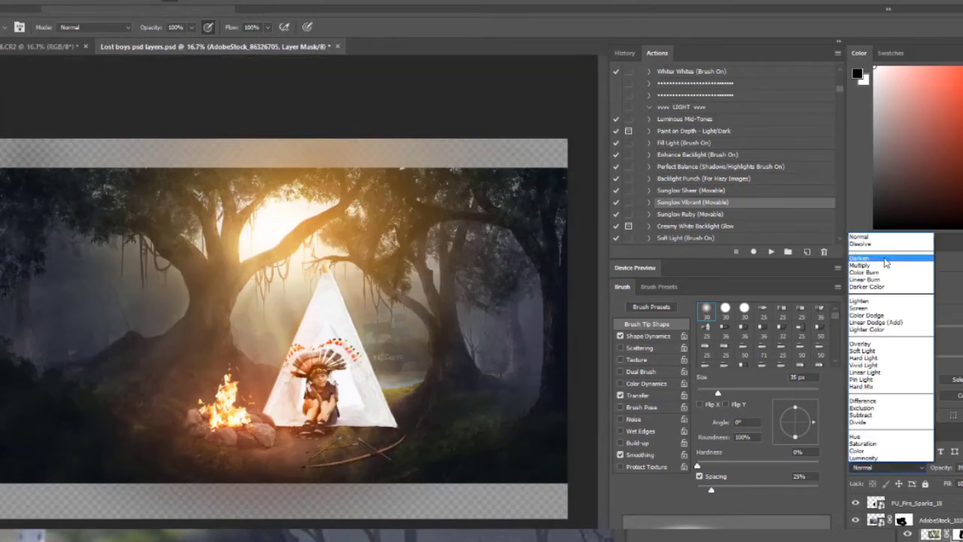
{"action": "left_click", "coordinate": [888, 269]}
{"action": "left_click", "coordinate": [884, 468]}
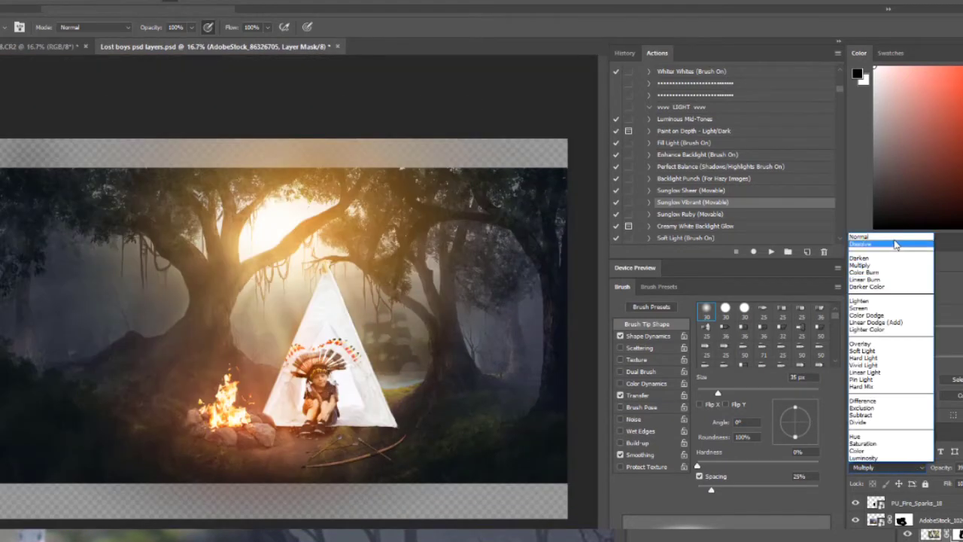
{"action": "left_click", "coordinate": [881, 362]}
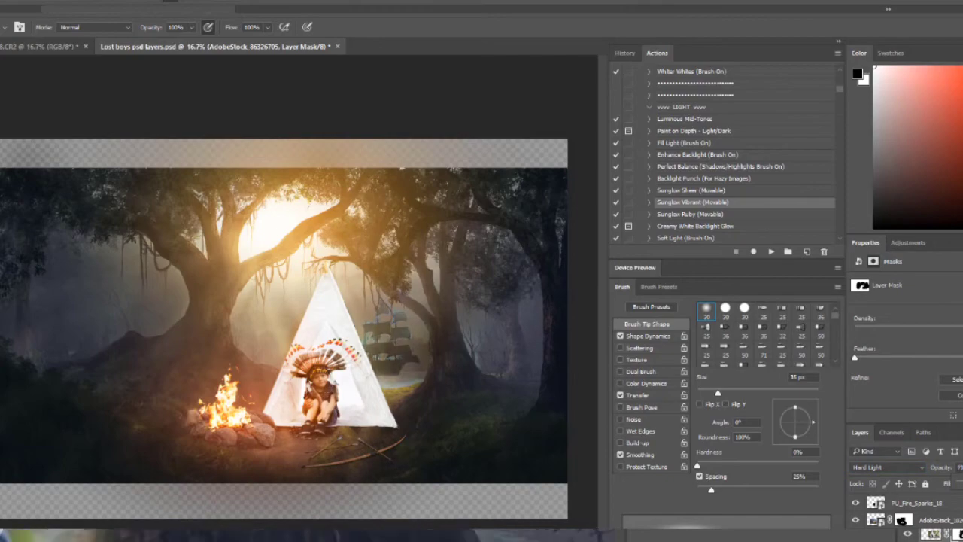
{"action": "scroll", "coordinate": [366, 341], "scroll_direction": "up", "scroll_amount": 2}
{"action": "scroll", "coordinate": [366, 342], "scroll_direction": "up", "scroll_amount": 1}
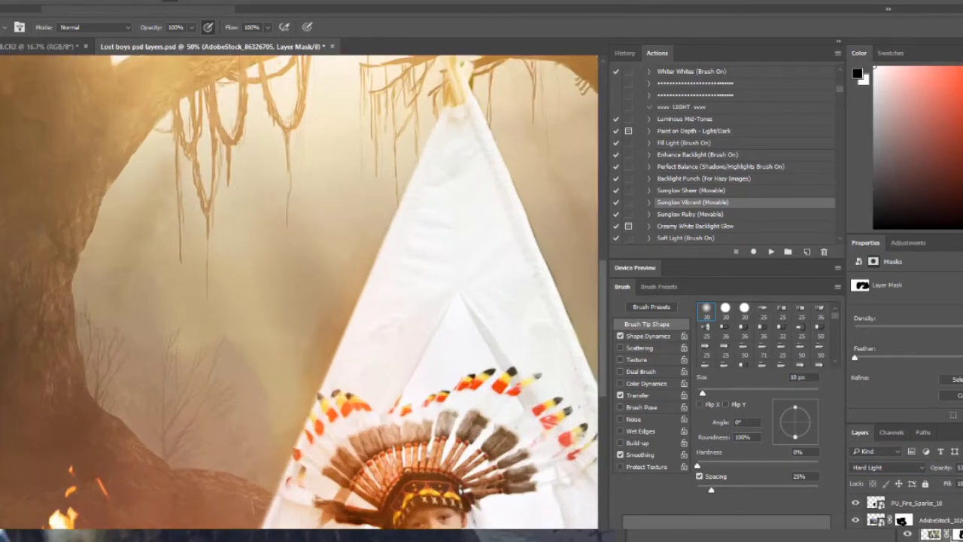
{"action": "scroll", "coordinate": [76, 537], "scroll_direction": "down", "scroll_amount": 3}
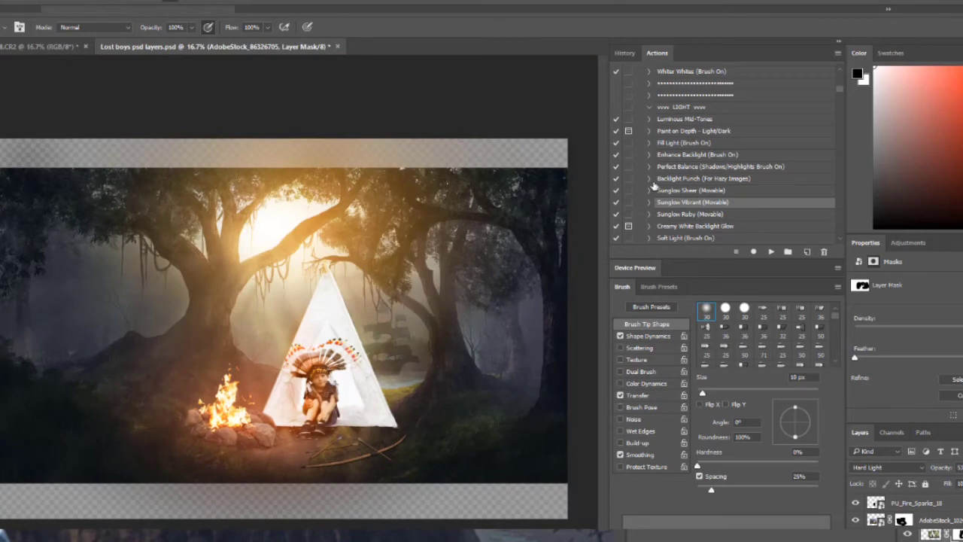
- Search PixelSquid for 'wolf' and open the Grey Wolf model page
{"action": "left_click", "coordinate": [595, 536]}
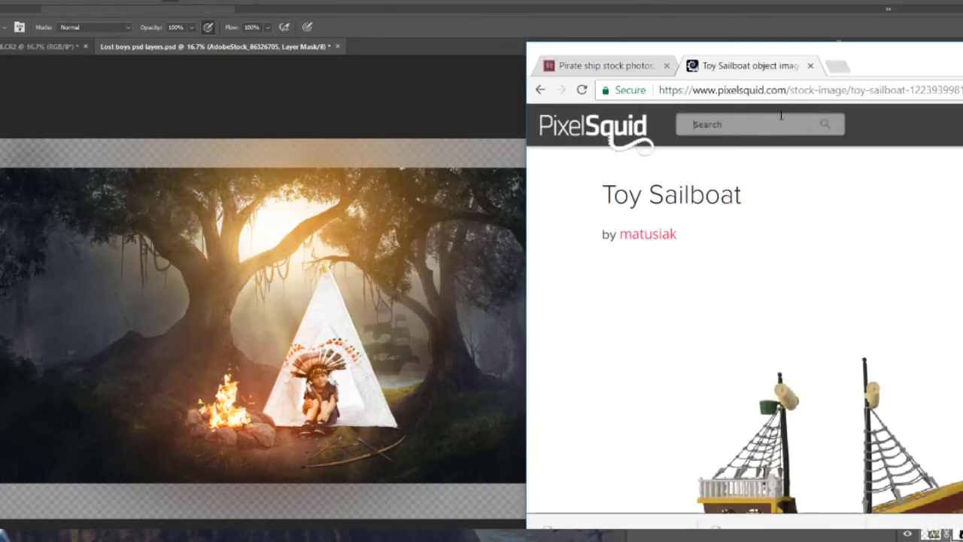
{"action": "type", "text": "wolf"}
{"action": "key", "text": "Return"}
{"action": "left_click", "coordinate": [606, 272]}
- Drag the Grey Wolf image into the composite beside the tree
{"action": "mouse_move", "coordinate": [928, 54]}
{"action": "left_mouse_down"}
{"action": "mouse_move", "coordinate": [741, 54]}
{"action": "mouse_move", "coordinate": [655, 42]}
{"action": "mouse_move", "coordinate": [693, 126]}
{"action": "left_mouse_up"}
{"action": "scroll", "coordinate": [602, 173], "scroll_direction": "down", "scroll_amount": 4}
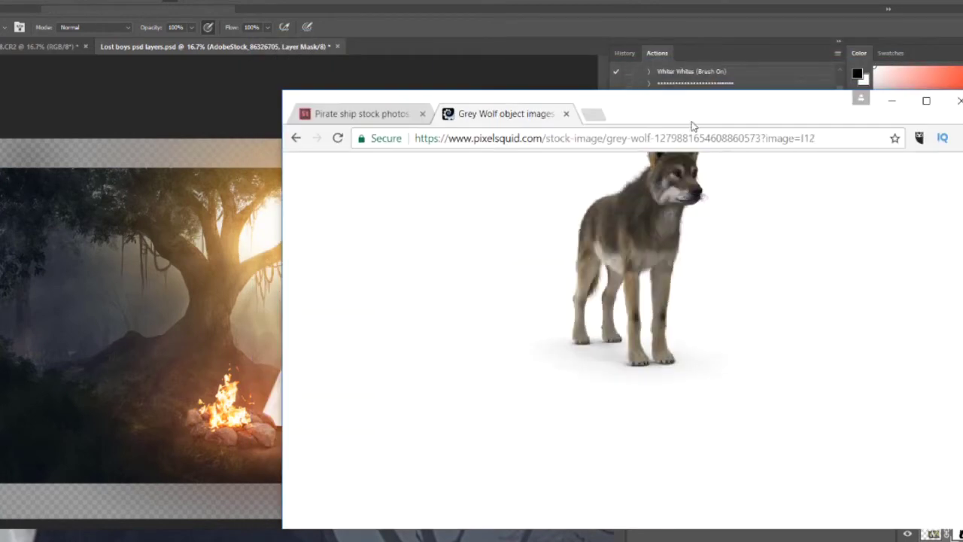
{"action": "double_click", "coordinate": [693, 125]}
{"action": "scroll", "coordinate": [775, 226], "scroll_direction": "up", "scroll_amount": 5}
{"action": "left_click_drag", "start_coordinate": [752, 8], "coordinate": [809, 105]}
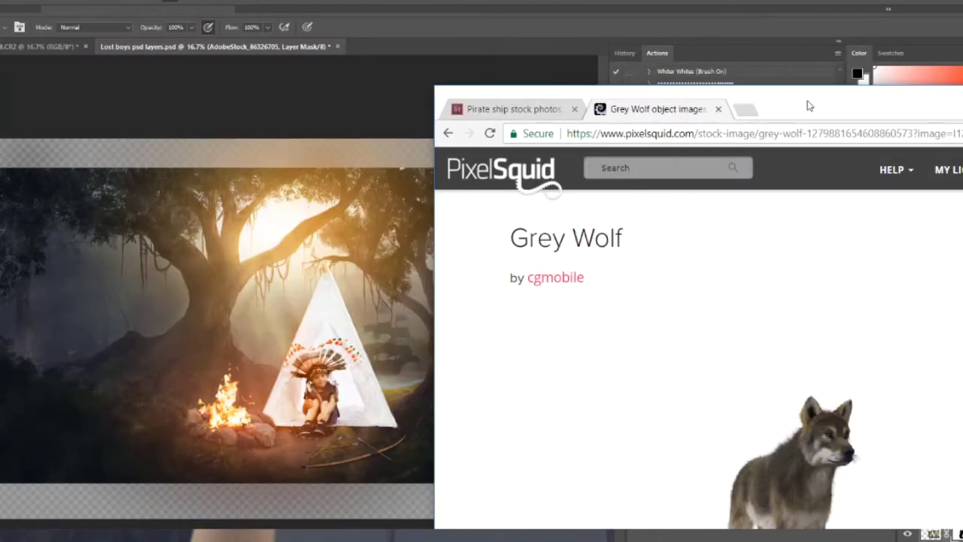
{"action": "left_click_drag", "start_coordinate": [794, 459], "coordinate": [90, 322]}
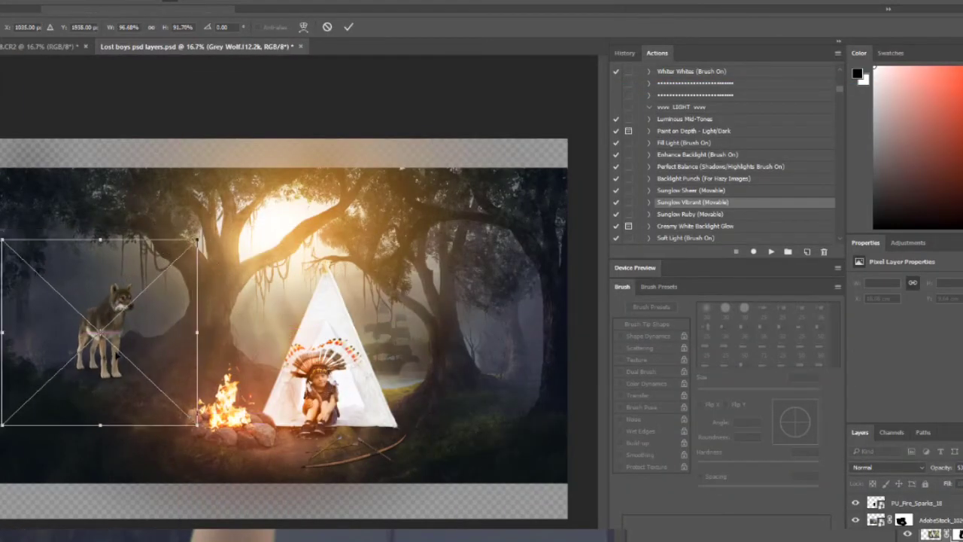
- Commit the wolf's placement and adjust its tones with Curves
{"action": "key", "text": "Return"}
{"action": "left_click", "coordinate": [23, 4]}
{"action": "left_click", "coordinate": [215, 67]}
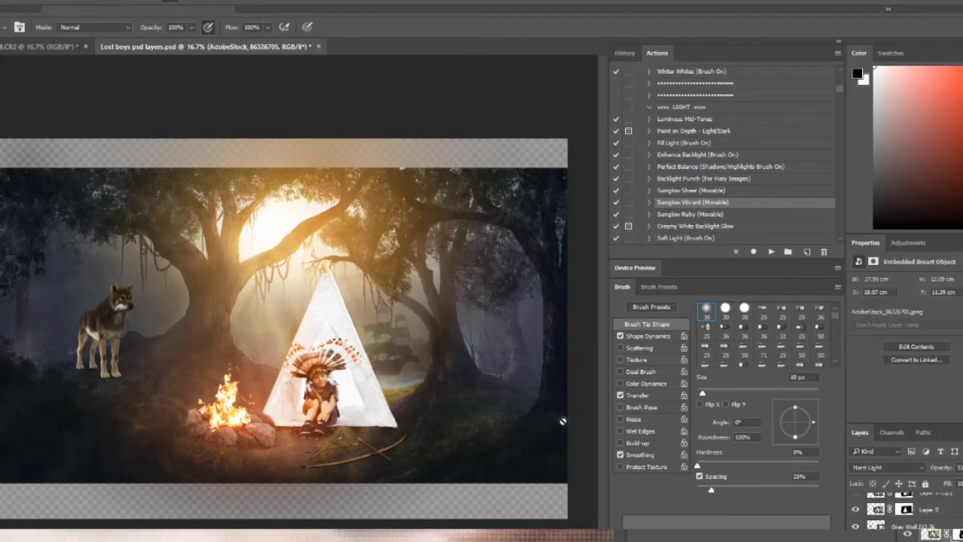
{"action": "key", "text": "bracketright"}
{"action": "key", "text": "bracketright"}
{"action": "key", "text": "bracketright"}
{"action": "key", "text": "bracketright"}
{"action": "key", "text": "bracketright"}
{"action": "key", "text": "bracketright"}
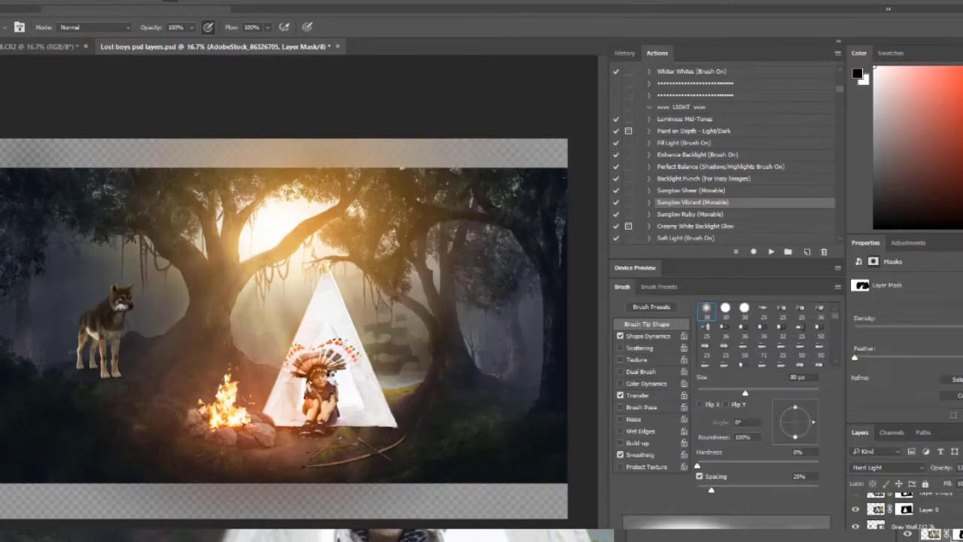
- Shrink the fairy and place it on the ground beside the teepee
{"action": "left_click_drag", "start_coordinate": [219, 245], "coordinate": [171, 214]}
{"action": "mouse_move", "coordinate": [129, 172]}
{"action": "left_mouse_down"}
{"action": "mouse_move", "coordinate": [371, 409]}
{"action": "mouse_move", "coordinate": [443, 433]}
{"action": "mouse_move", "coordinate": [423, 412]}
{"action": "mouse_move", "coordinate": [380, 423]}
{"action": "left_mouse_up"}
{"action": "key", "text": "Return"}
- Darken the fairy with a Curves adjustment
{"action": "left_click", "coordinate": [9, 6]}
{"action": "left_click", "coordinate": [226, 68]}
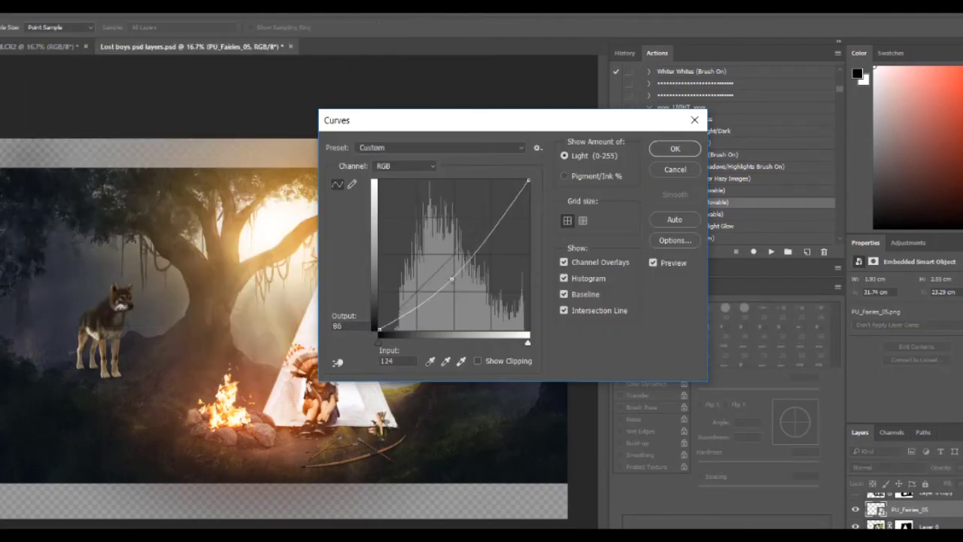
{"action": "left_click", "coordinate": [675, 149]}
- Crop tighter with Original Ratio and stretch the Paint On Depth layer across the frame
{"action": "key", "text": "c"}
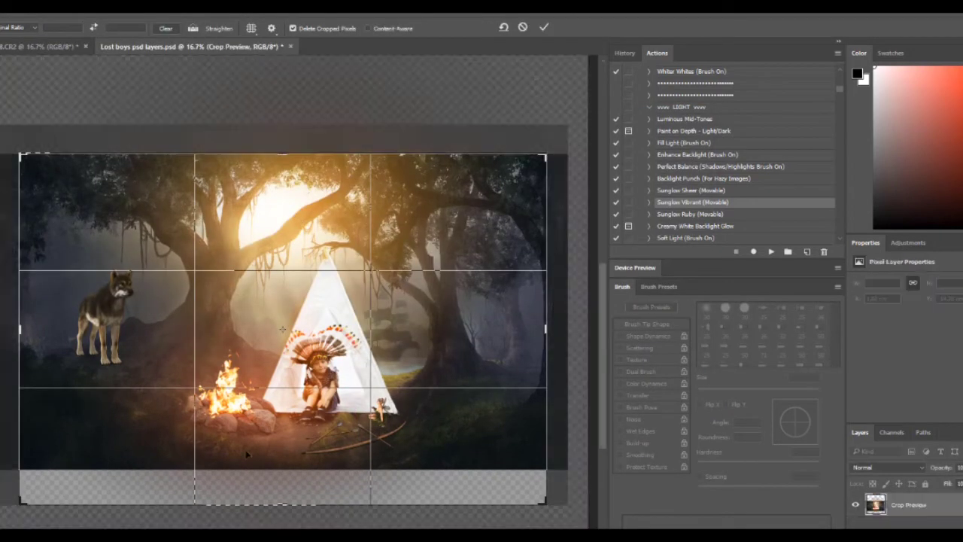
{"action": "left_click_drag", "start_coordinate": [291, 484], "coordinate": [285, 490]}
{"action": "key", "text": "Return"}
{"action": "left_click", "coordinate": [19, 27]}
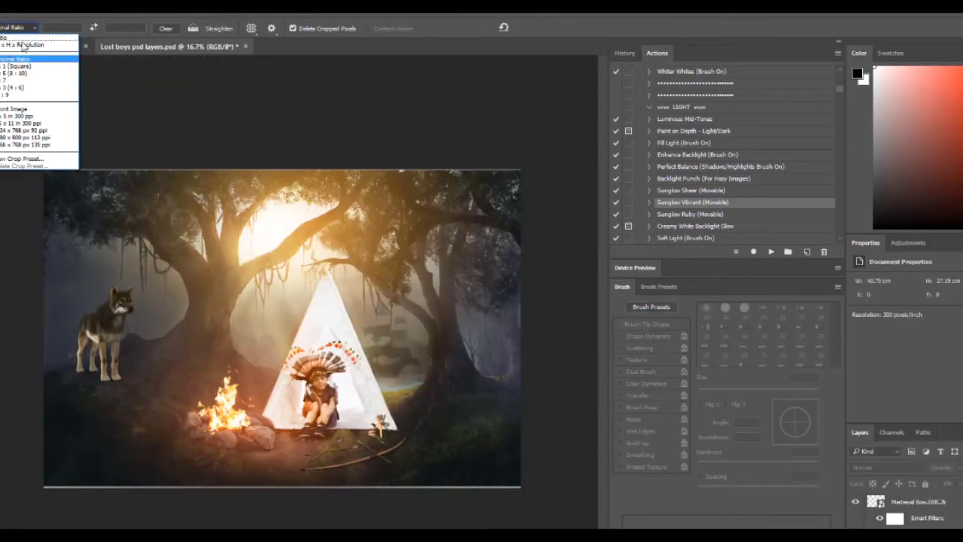
{"action": "left_click", "coordinate": [30, 124]}
{"action": "left_click", "coordinate": [19, 27]}
{"action": "left_click", "coordinate": [23, 59]}
{"action": "left_click_drag", "start_coordinate": [195, 294], "coordinate": [225, 295]}
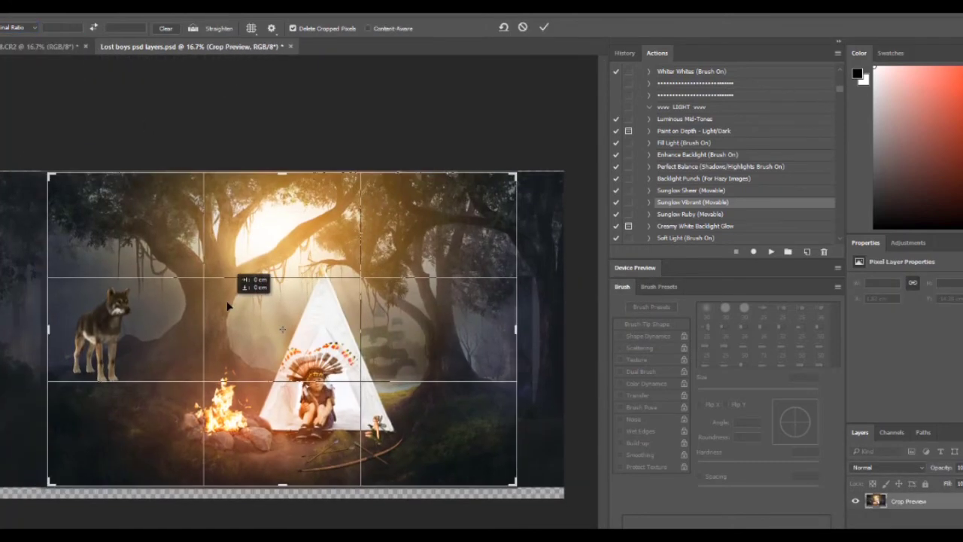
{"action": "key", "text": "Return"}
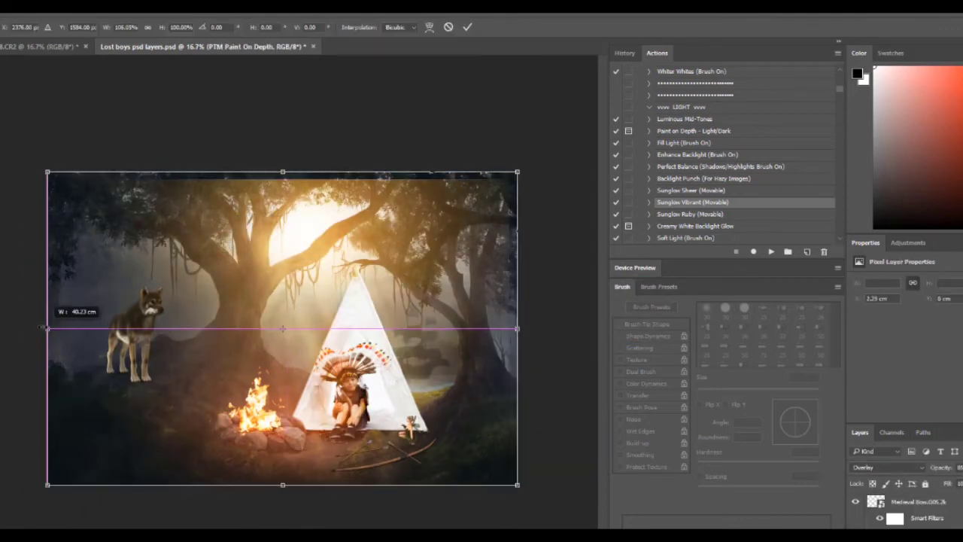
{"action": "left_click_drag", "start_coordinate": [47, 328], "coordinate": [103, 331]}
{"action": "key", "text": "Return"}
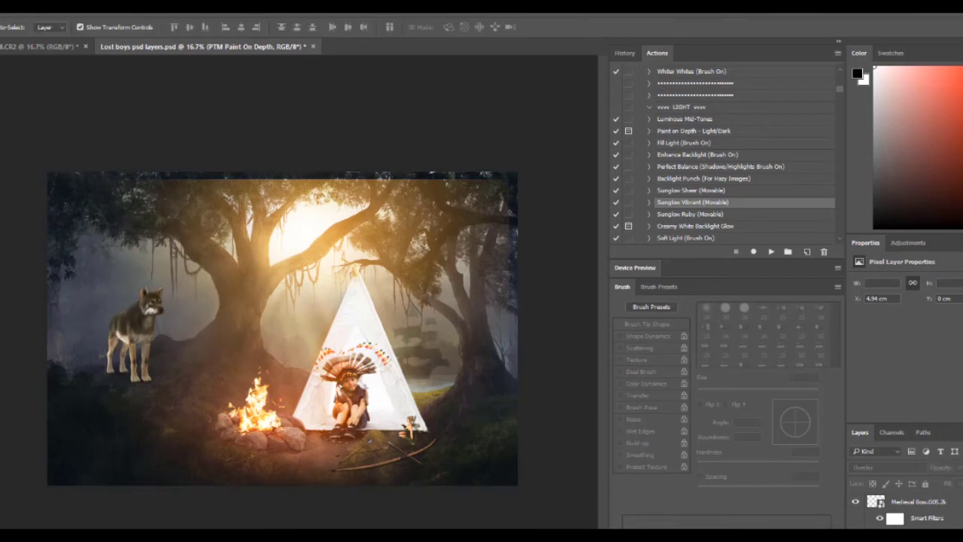
- Apply the Rock Star starburst vignette with an enlarged starburst
{"action": "left_click", "coordinate": [519, 309]}
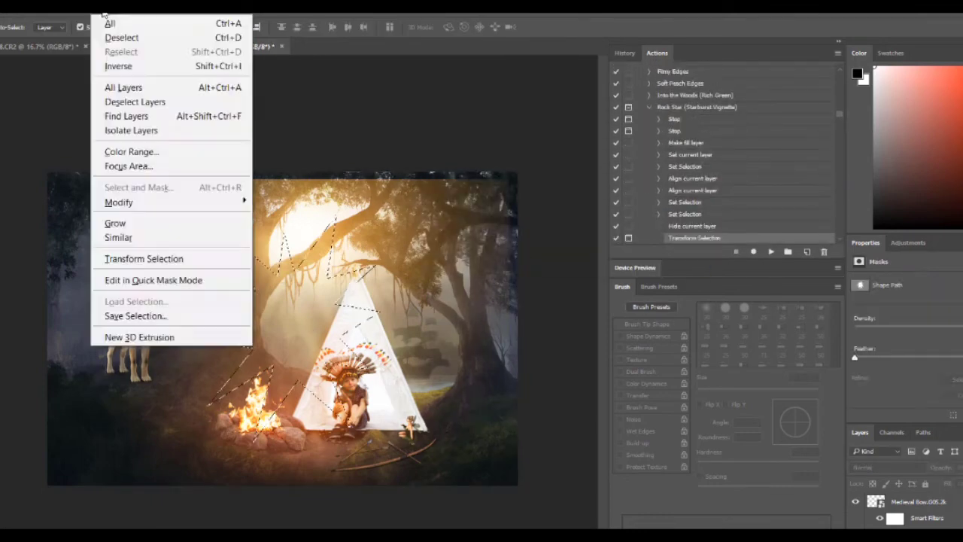
{"action": "left_click_drag", "start_coordinate": [258, 375], "coordinate": [86, 375]}
{"action": "key", "text": "Return"}
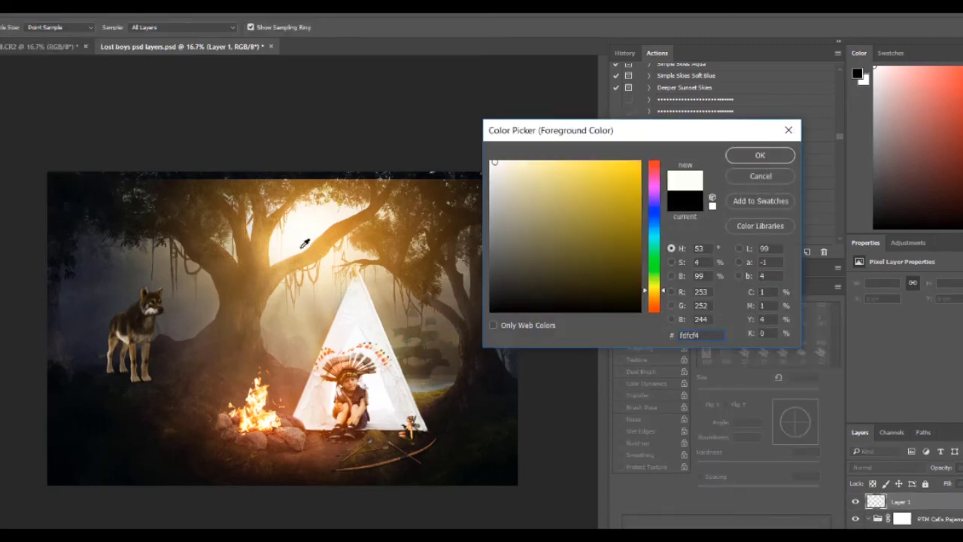
- Accept the pale watermark colour and run Sharpen and Resize
{"action": "left_click", "coordinate": [760, 156]}
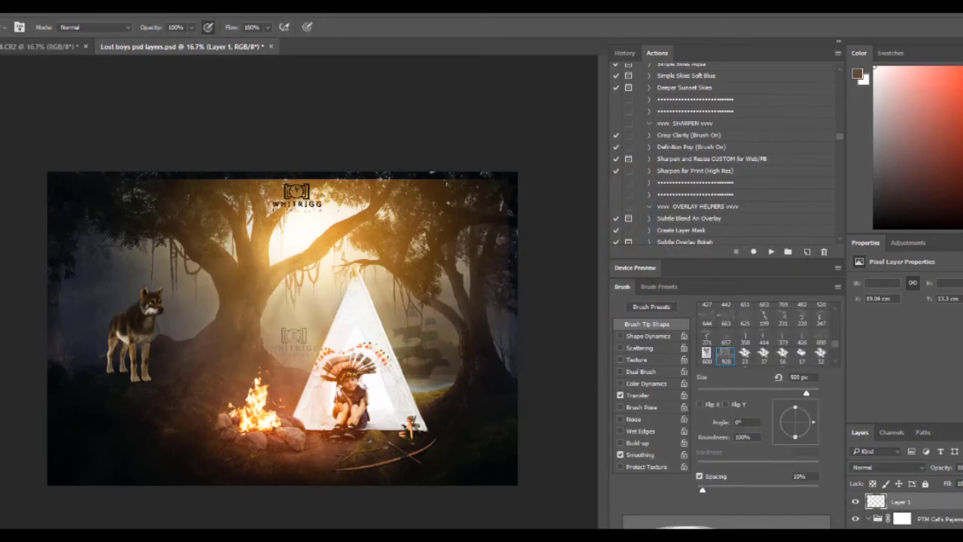
{"action": "left_click", "coordinate": [764, 159]}
{"action": "left_click", "coordinate": [771, 251]}
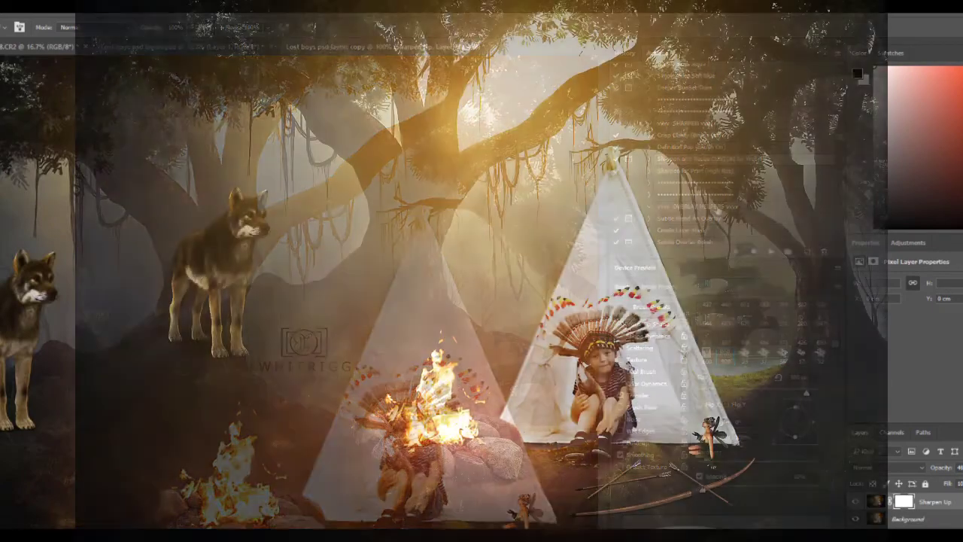